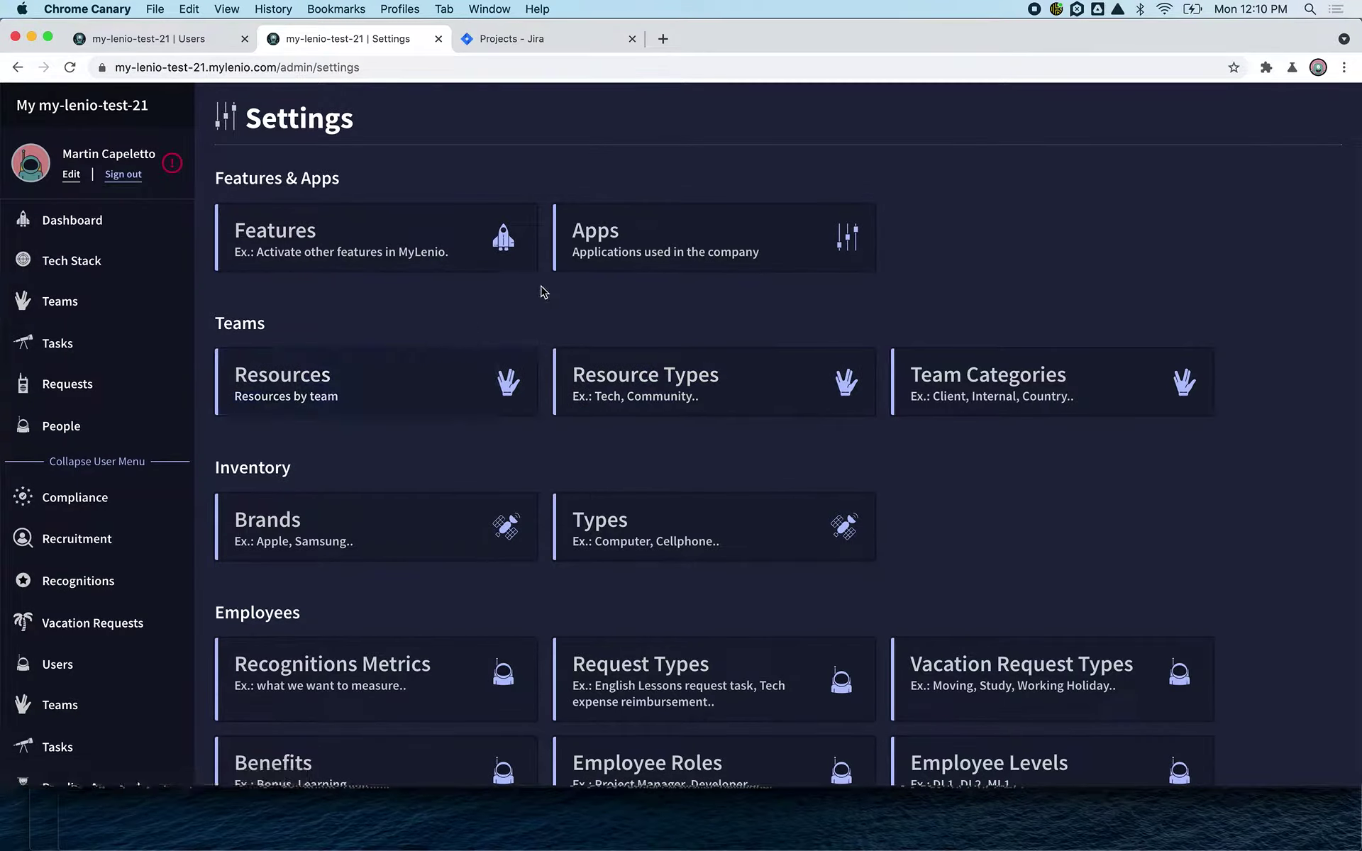
# - Open the Jira Software app under Apps settings and restart its onboarding with Reinstall
pyautogui.click(618, 245)
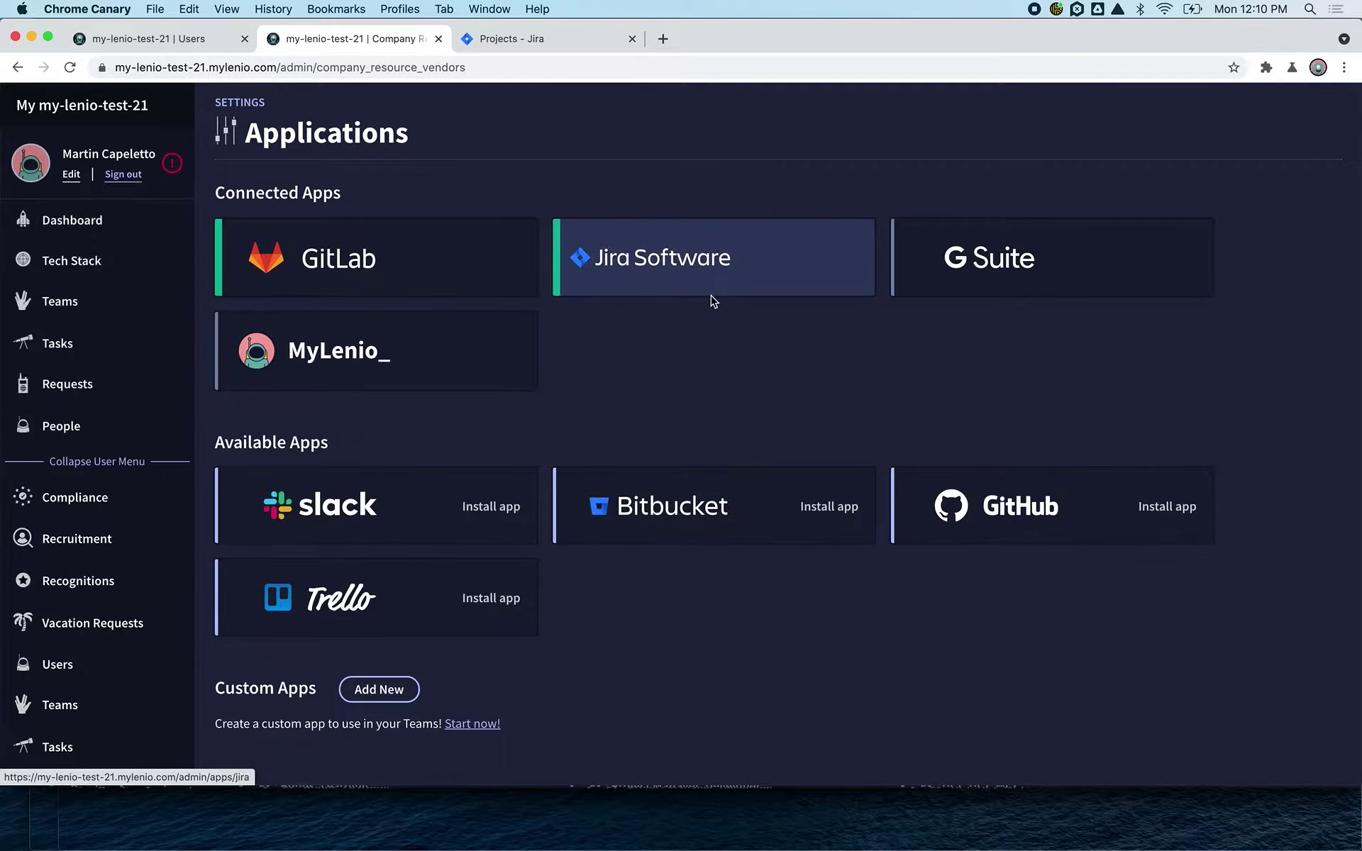
pyautogui.click(659, 264)
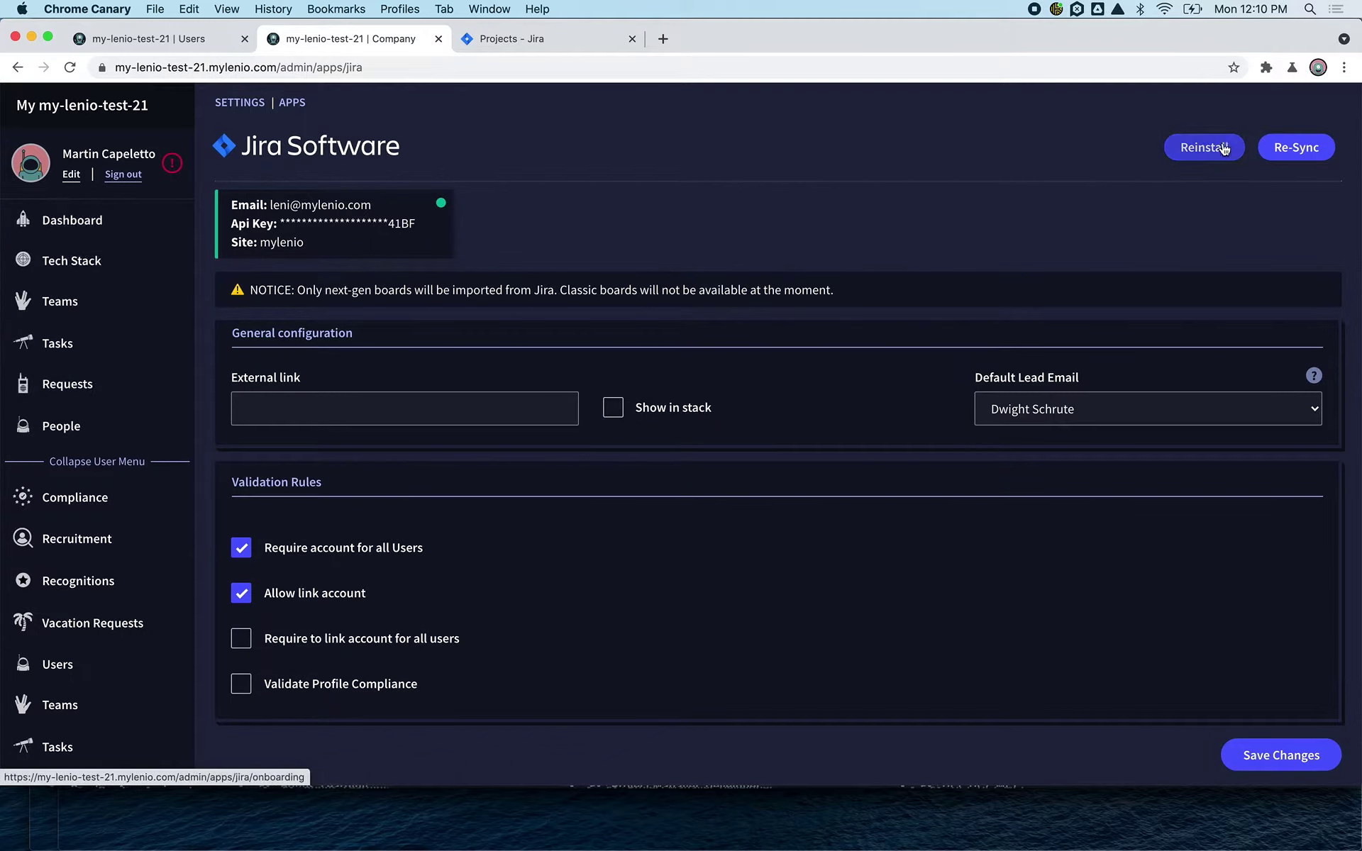
pyautogui.click(1225, 145)
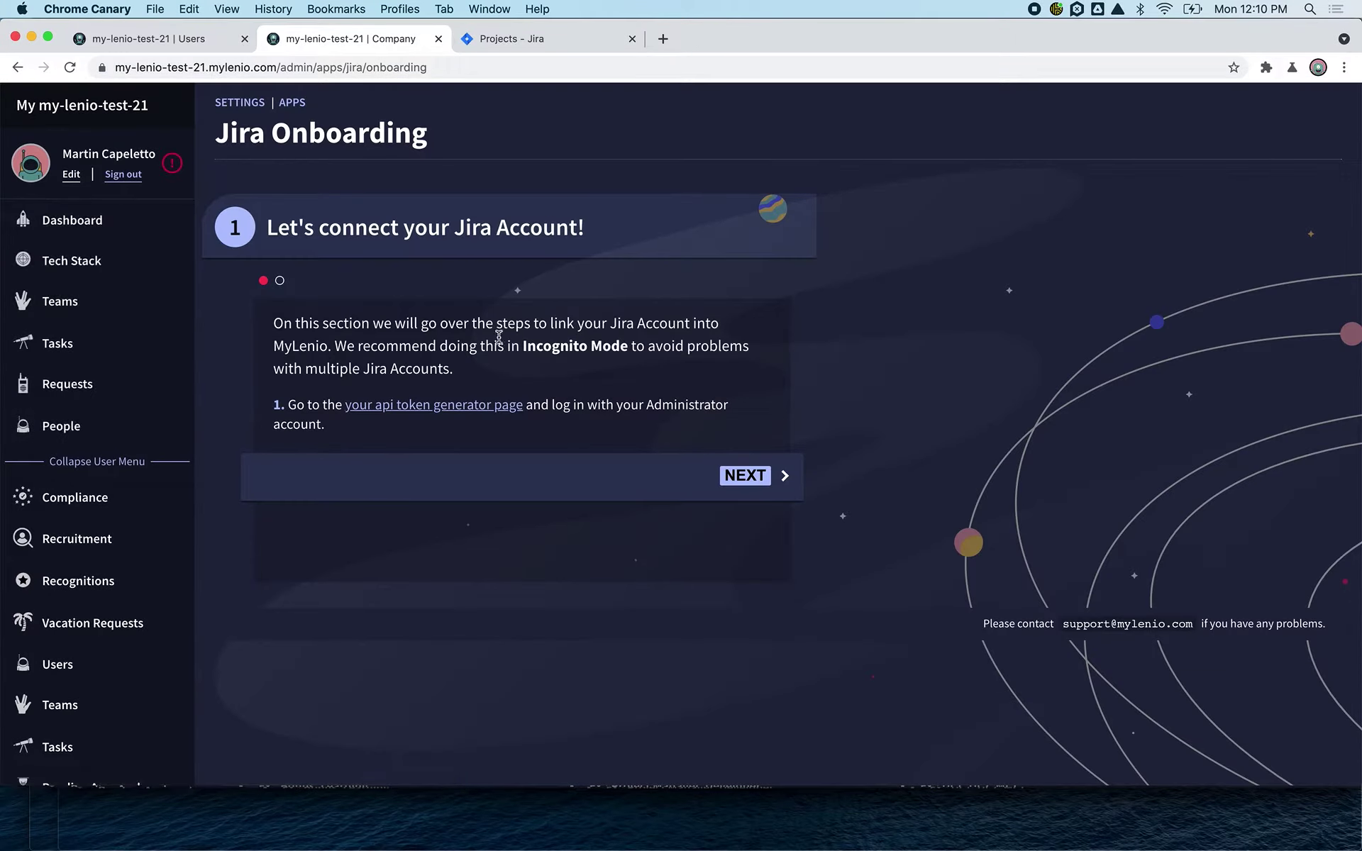
# - Visit the Atlassian API tokens page to create a token, then advance to the credentials step
pyautogui.click(439, 413)
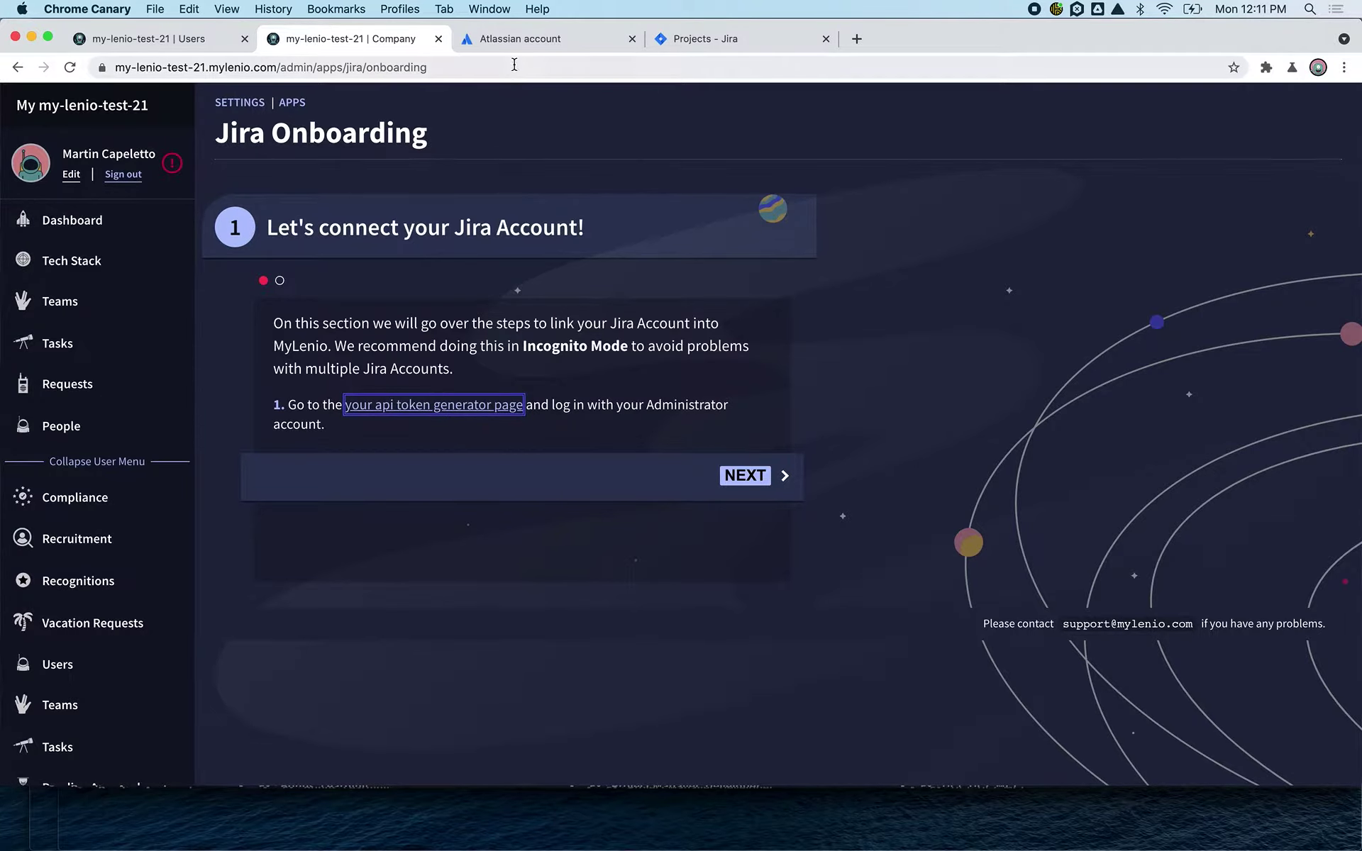
pyautogui.click(522, 39)
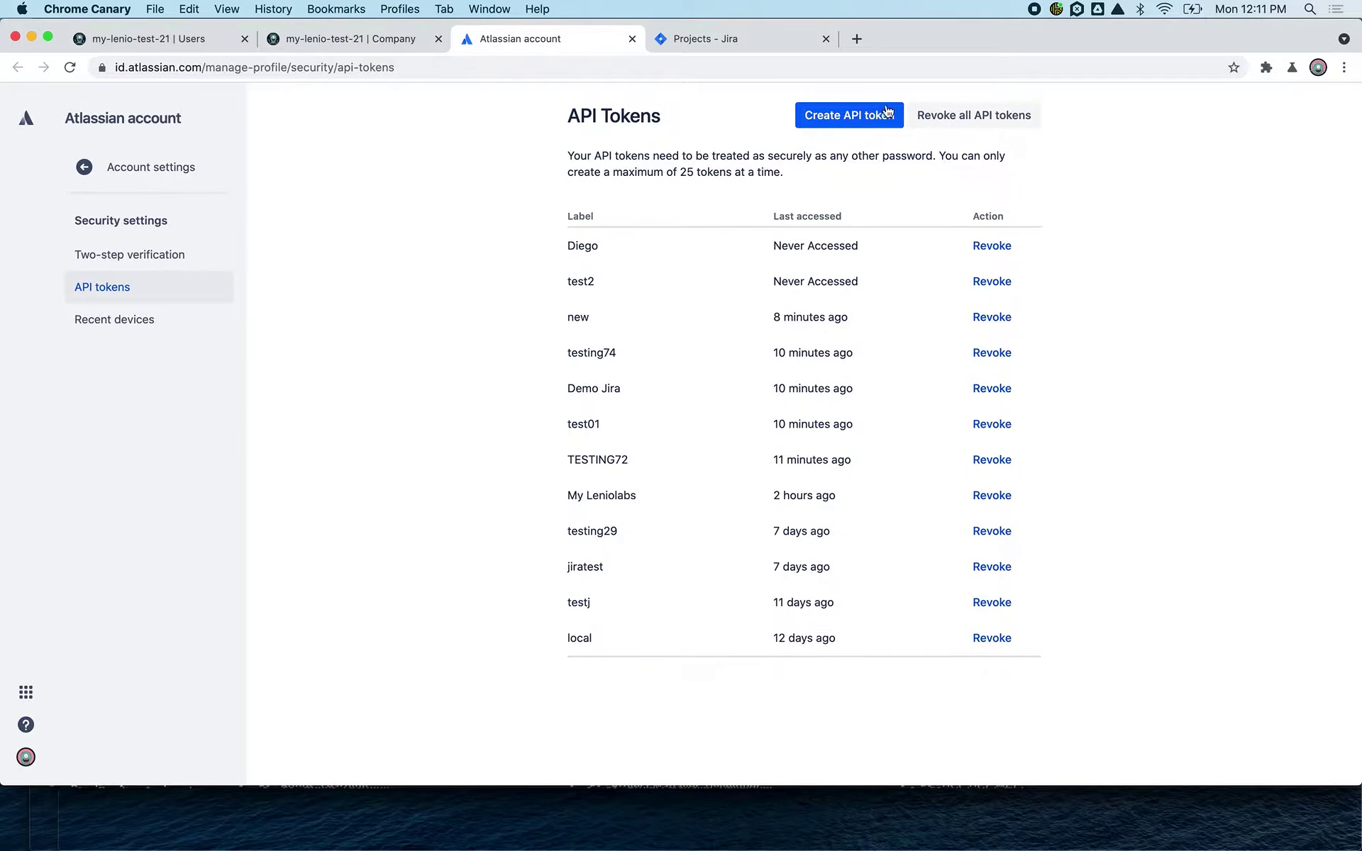
pyautogui.click(861, 119)
pyautogui.click(395, 40)
pyautogui.click(751, 482)
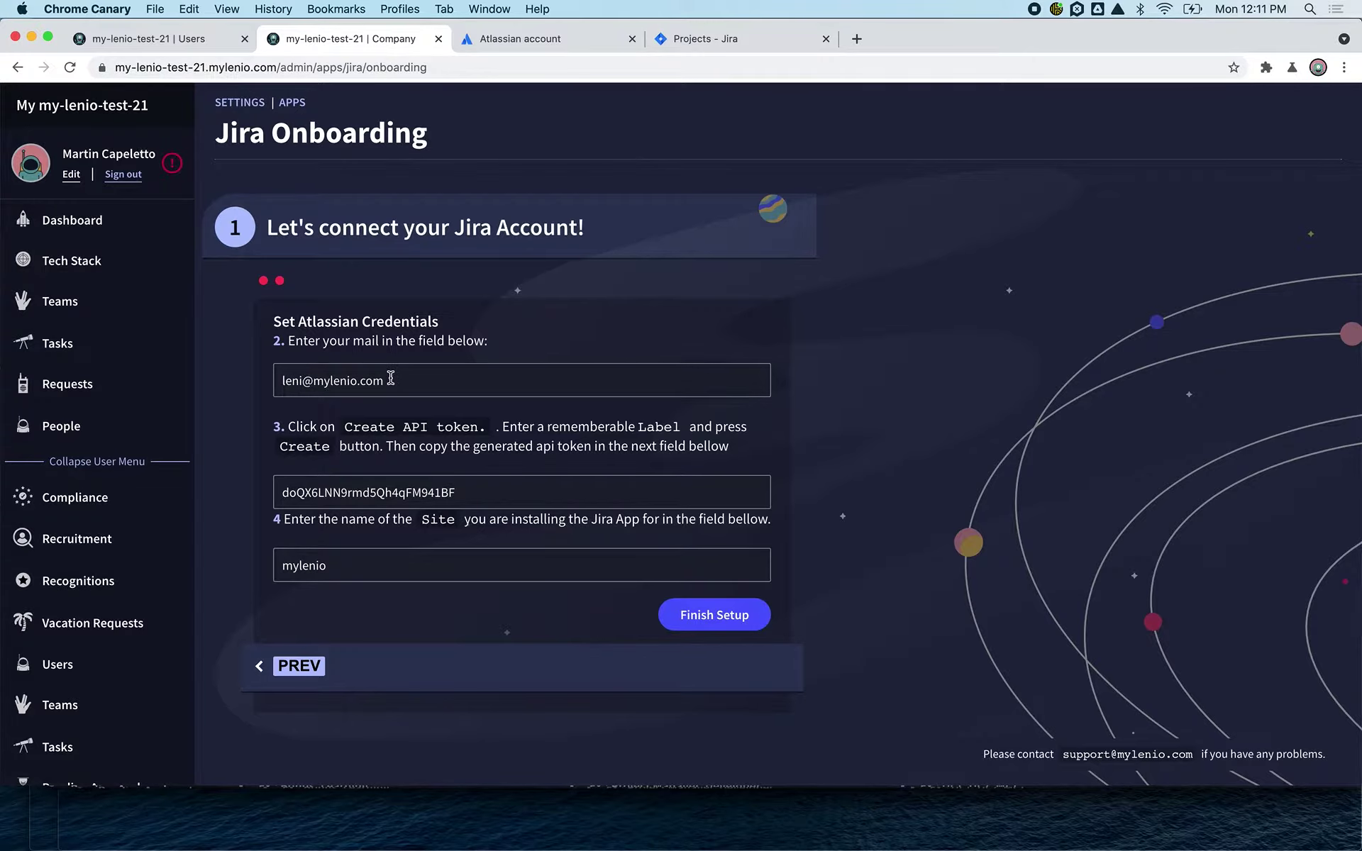
# - Copy the Jira site name mylenio from the projects page into the credentials form
pyautogui.click(590, 49)
pyautogui.click(687, 40)
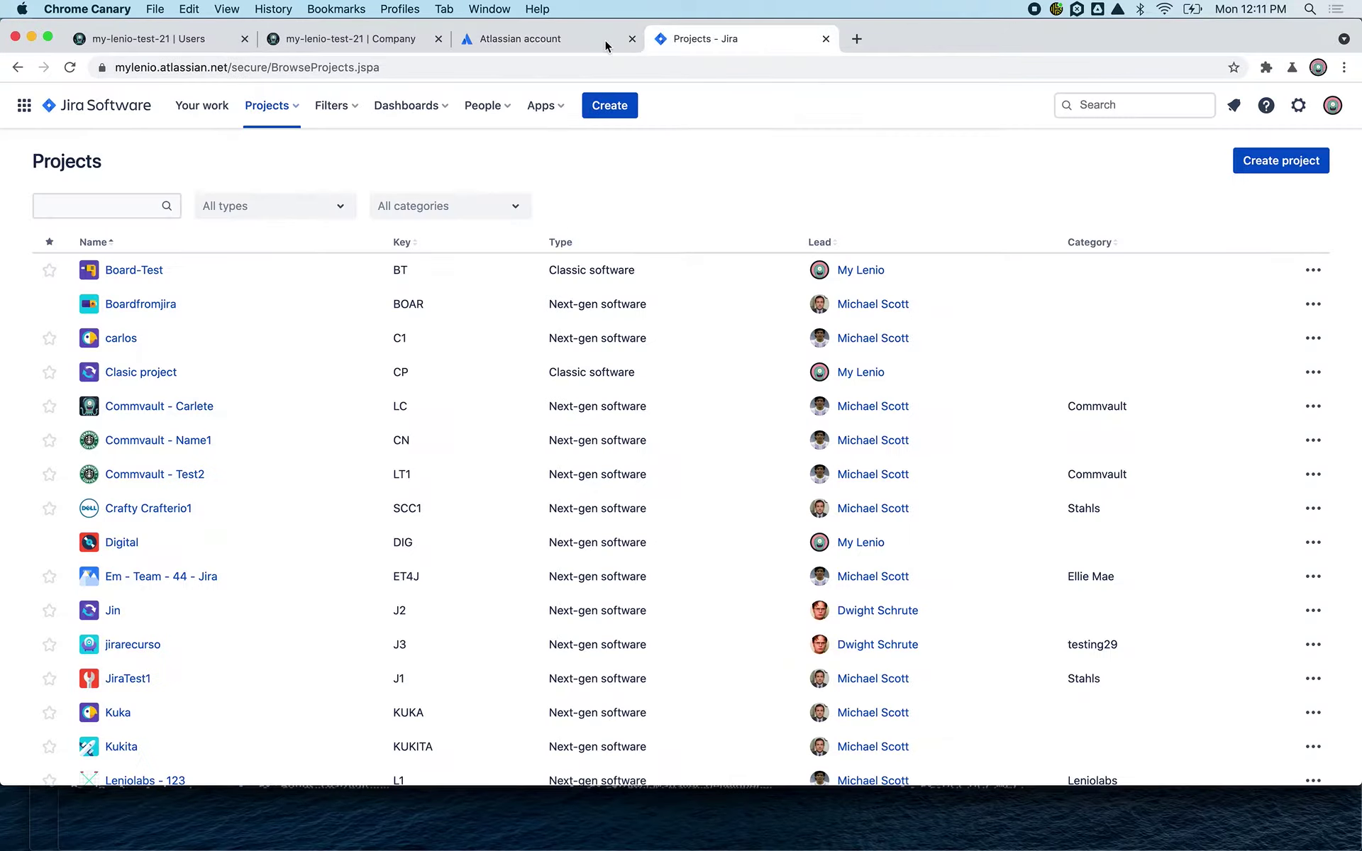
pyautogui.doubleClick(132, 67)
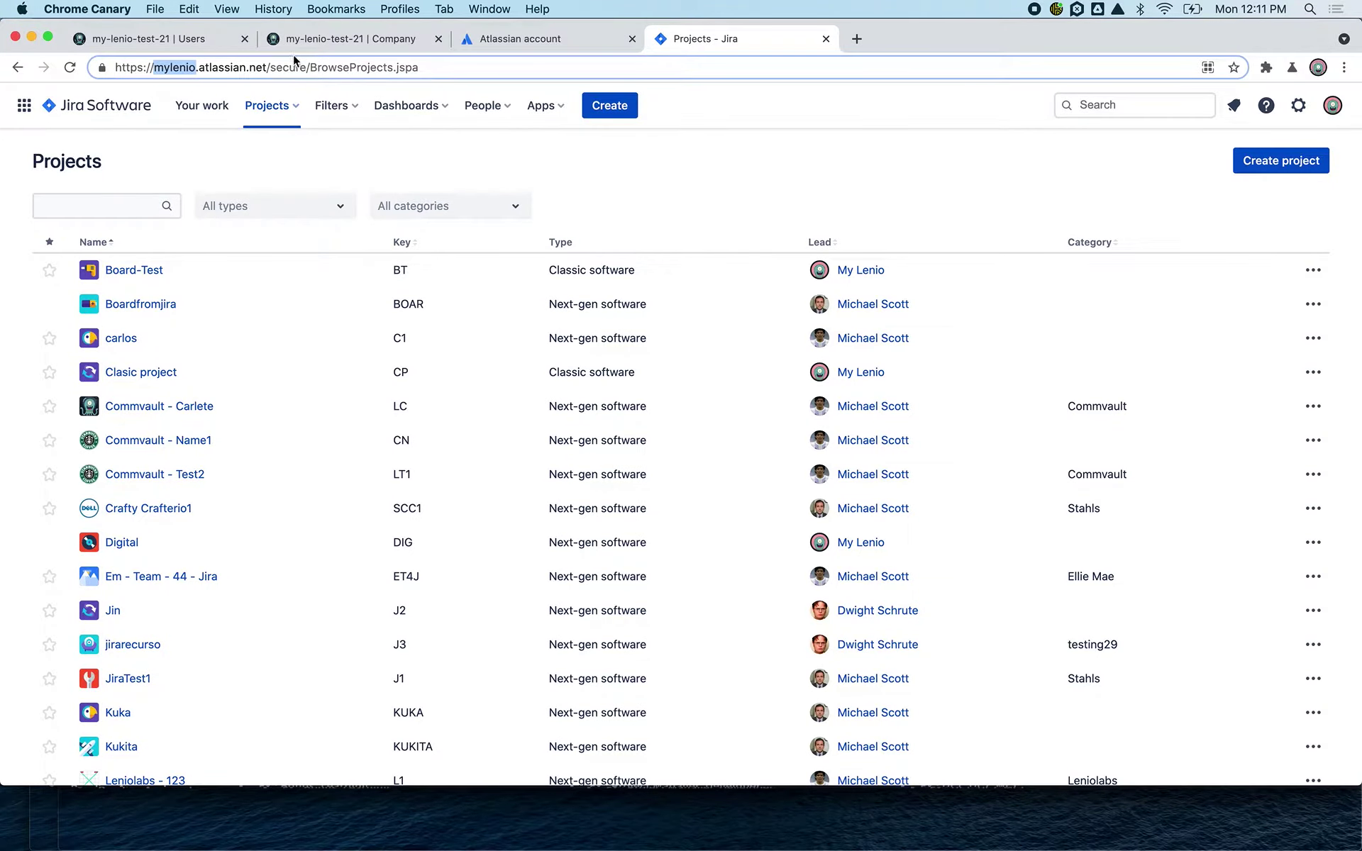
pyautogui.click(350, 38)
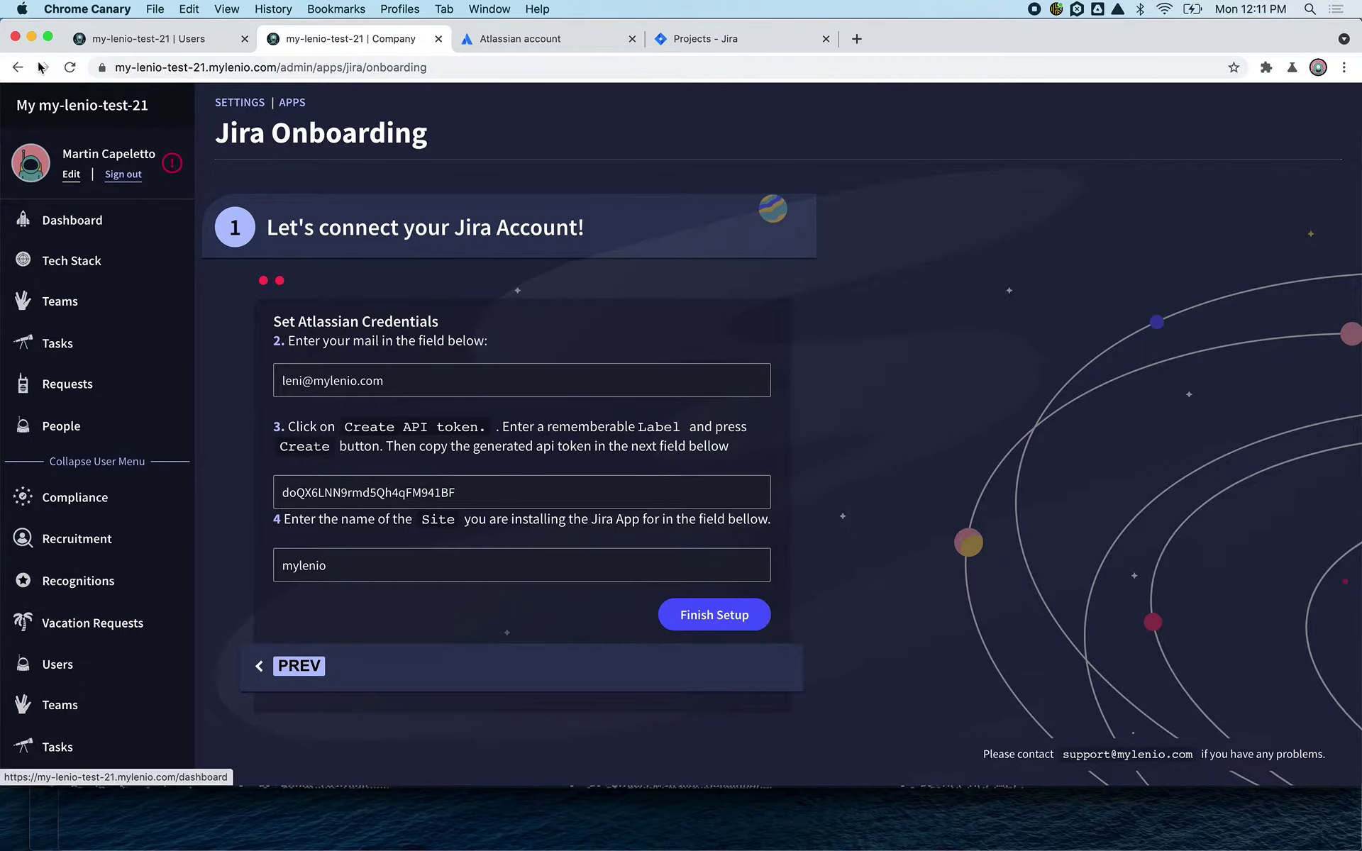
# - Return to Jira Software settings with the saved e-mail, masked API key and site mylenio, keeping the current default lead
pyautogui.click(18, 67)
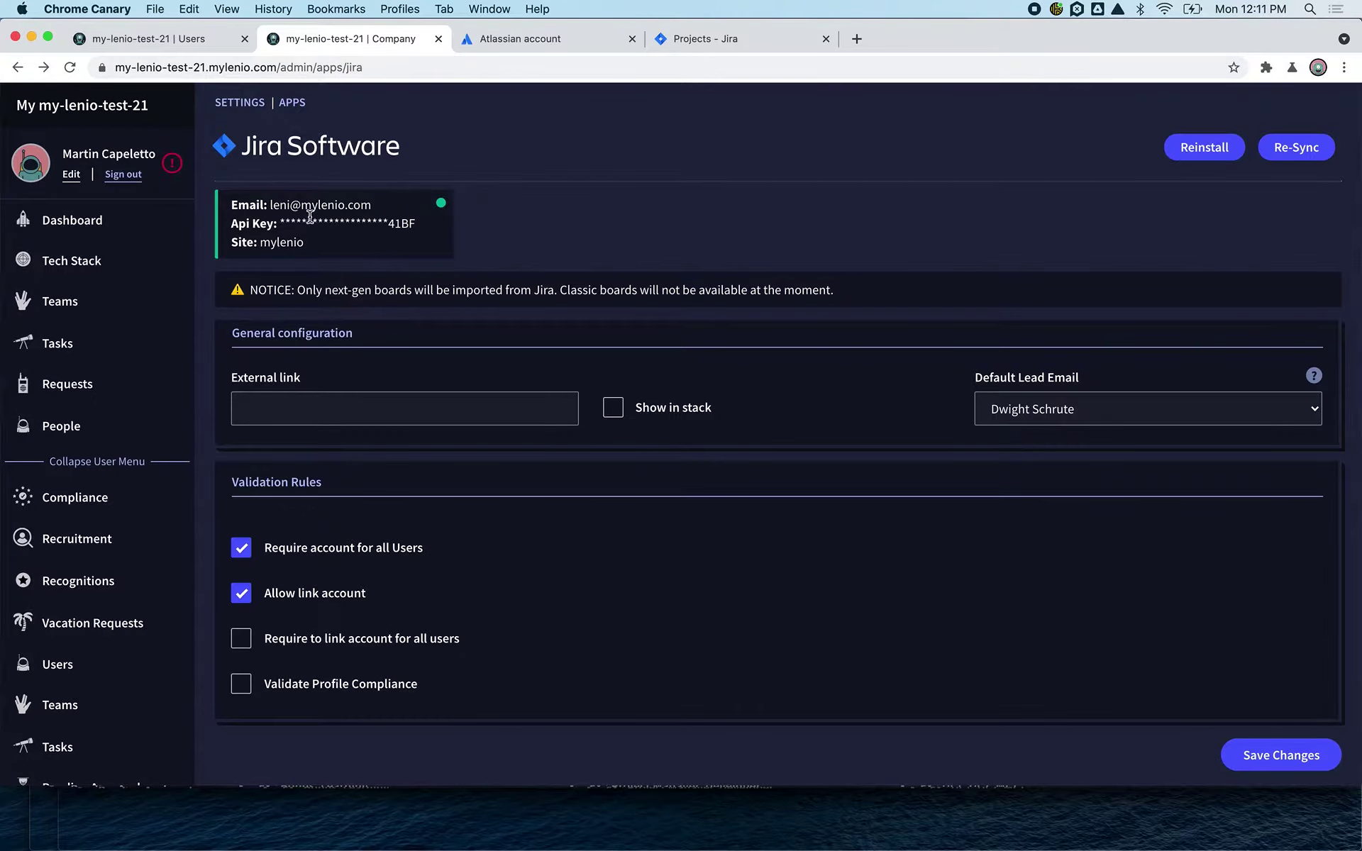
pyautogui.moveTo(281, 205); pyautogui.dragTo(444, 247)
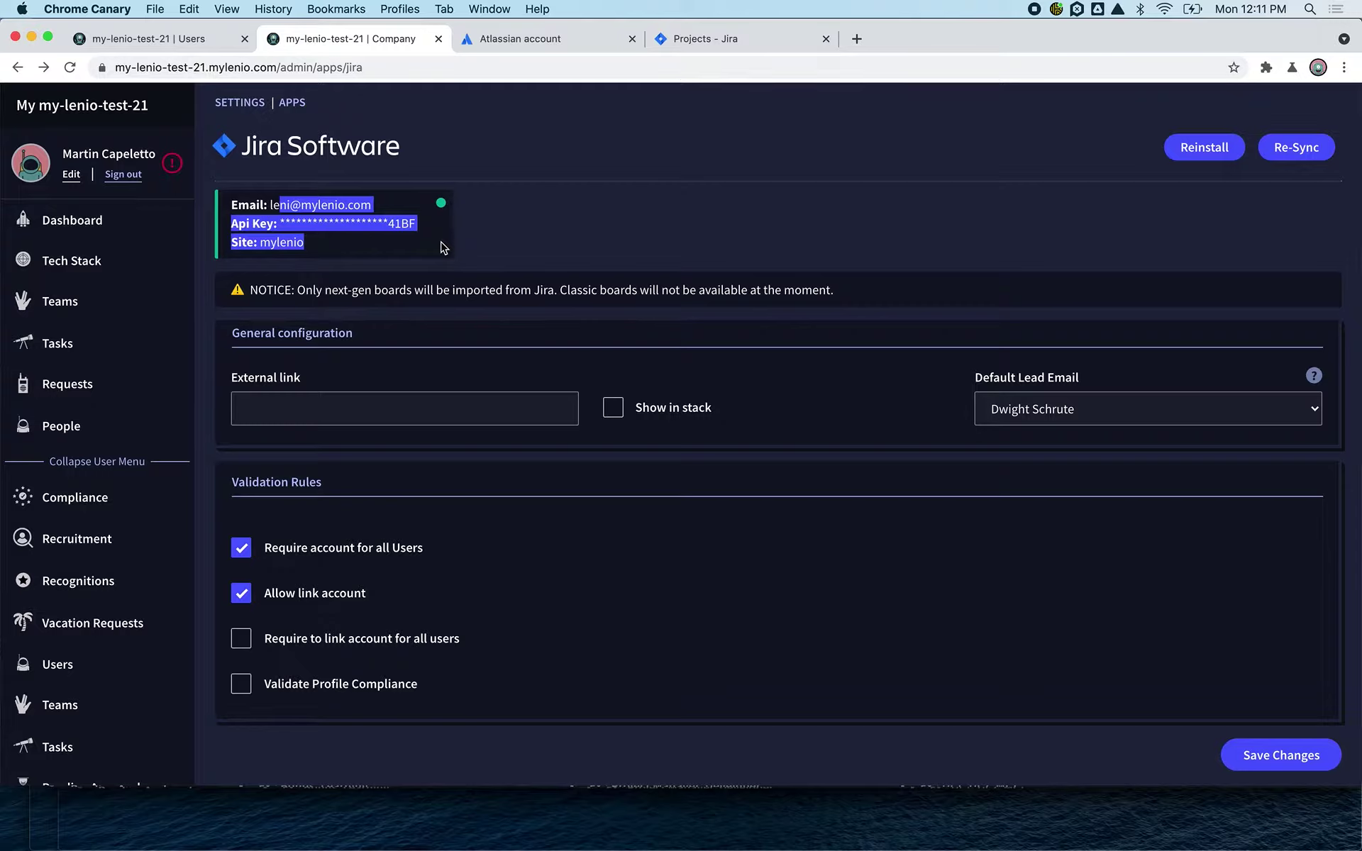
pyautogui.click(1009, 384)
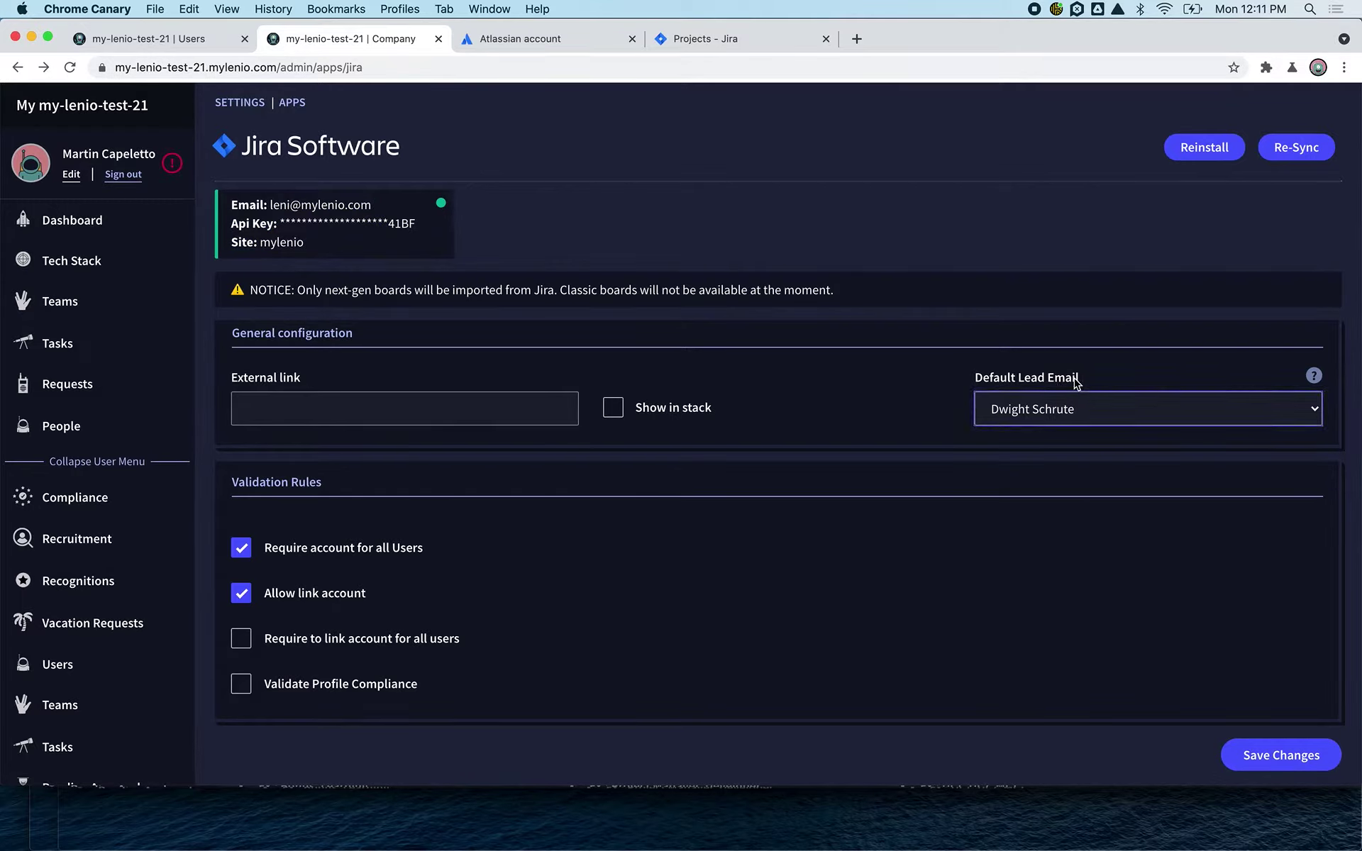
pyautogui.click(1064, 408)
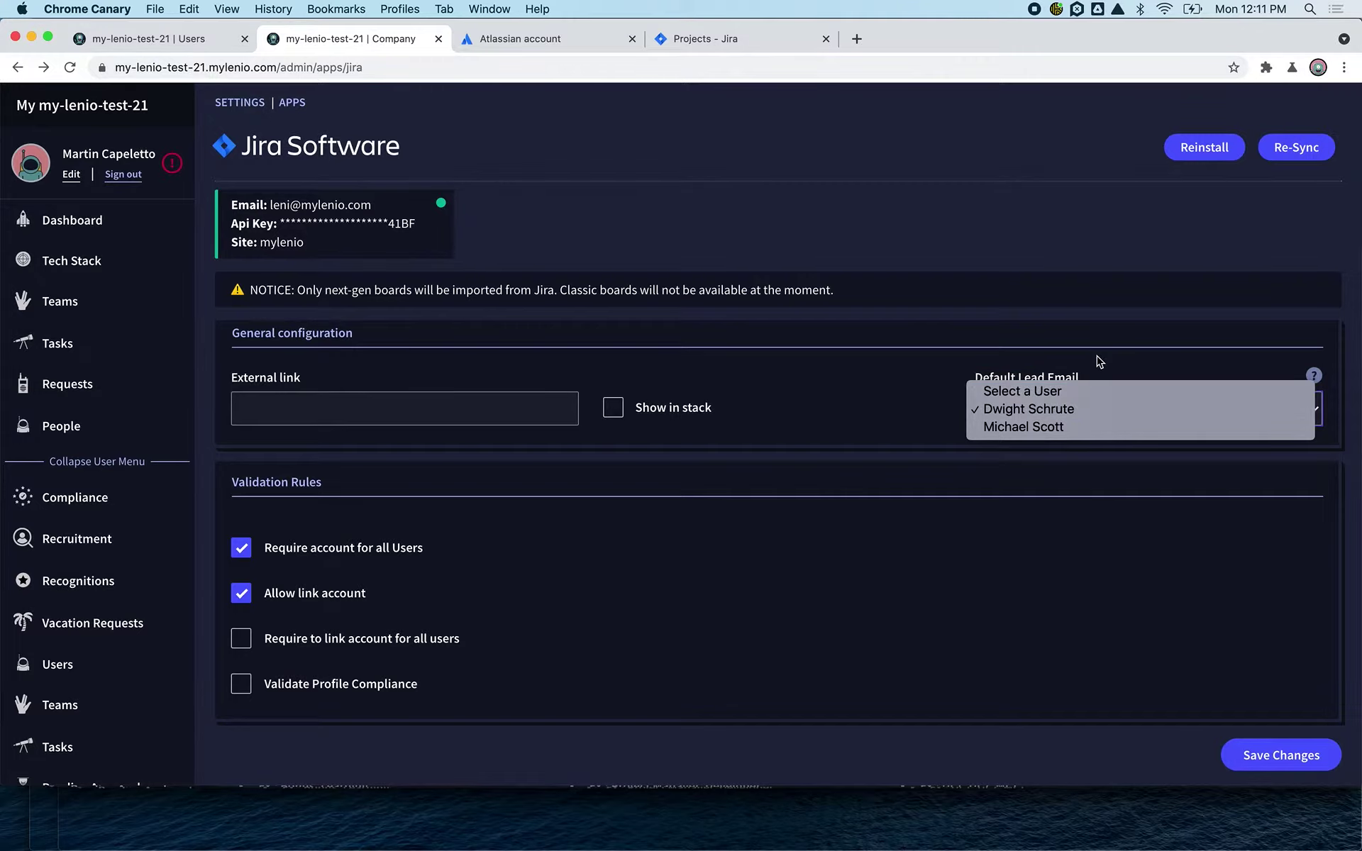
pyautogui.click(1080, 375)
pyautogui.click(1051, 421)
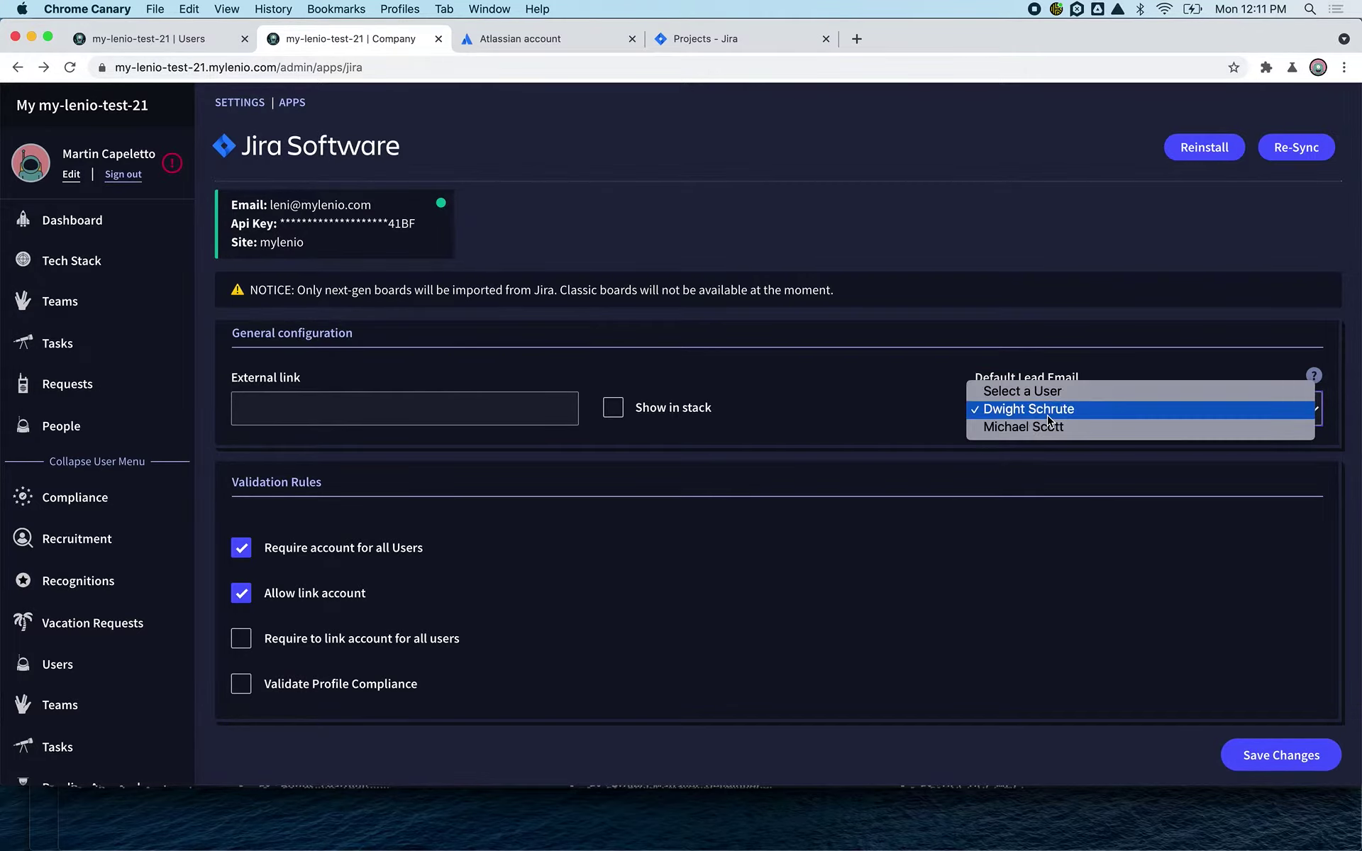
pyautogui.click(1062, 353)
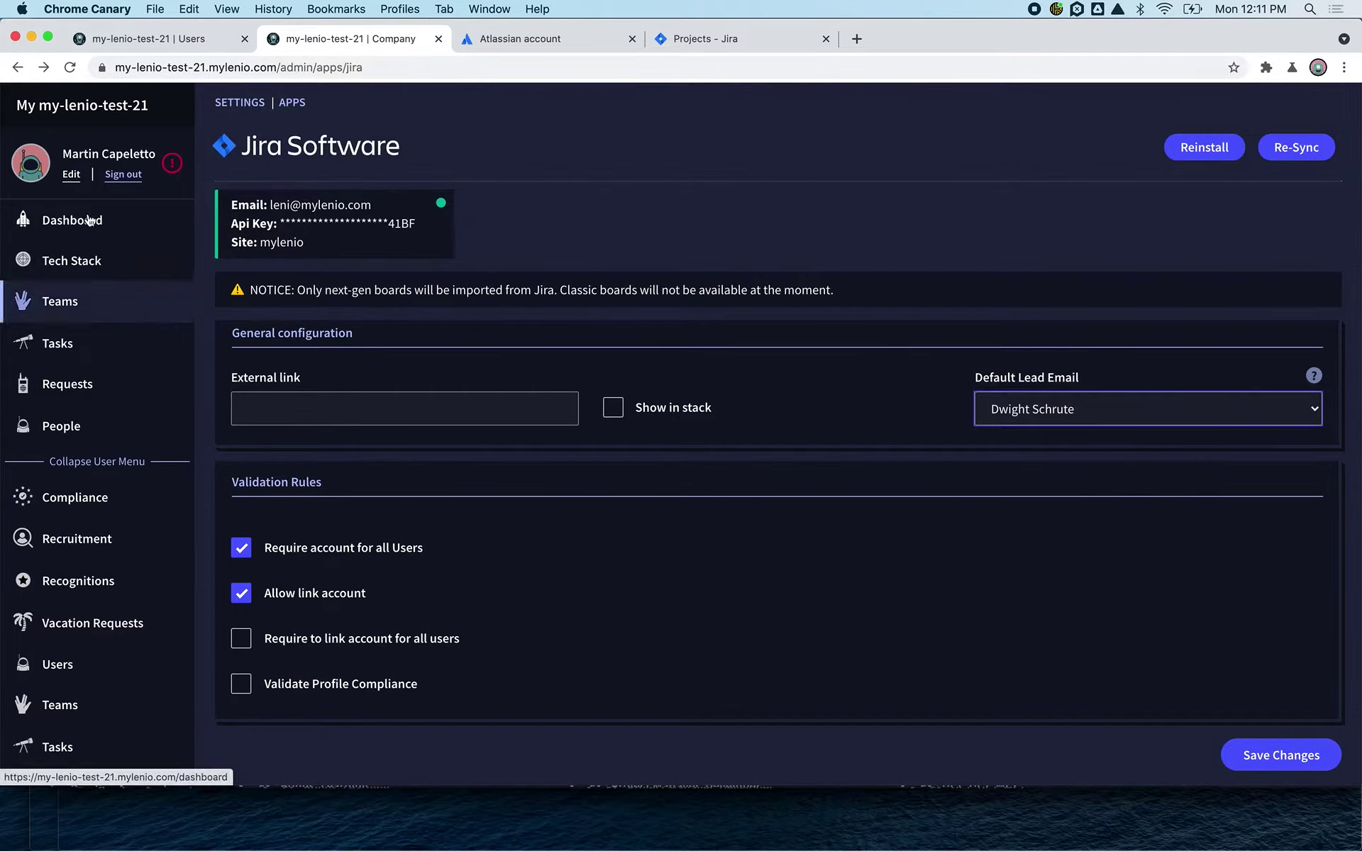
# - Review the Jira account-linking instructions on your profile page, then return to the Jira settings
pyautogui.keyDown('super'); pyautogui.click(78, 178); pyautogui.keyUp('super')
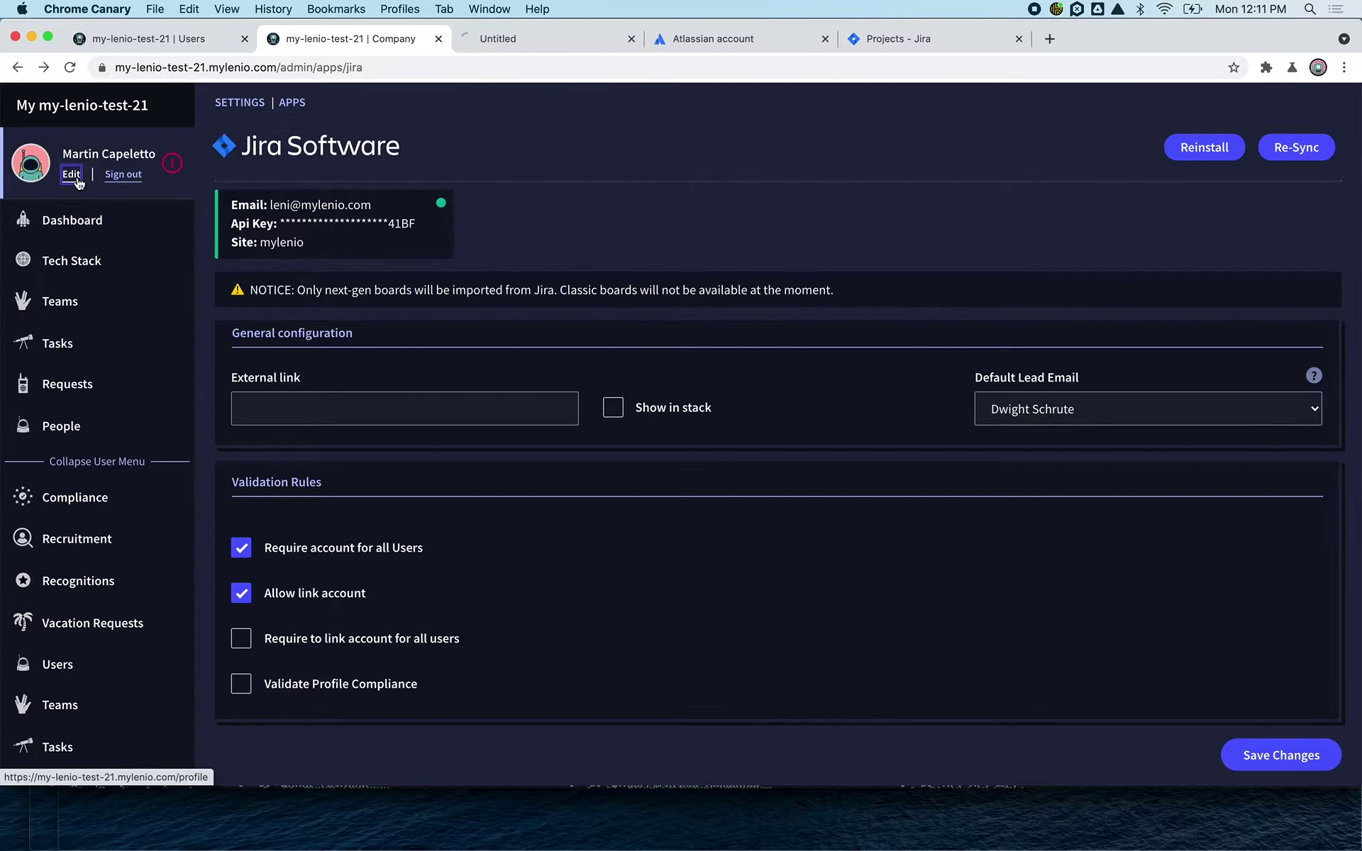
pyautogui.click(506, 37)
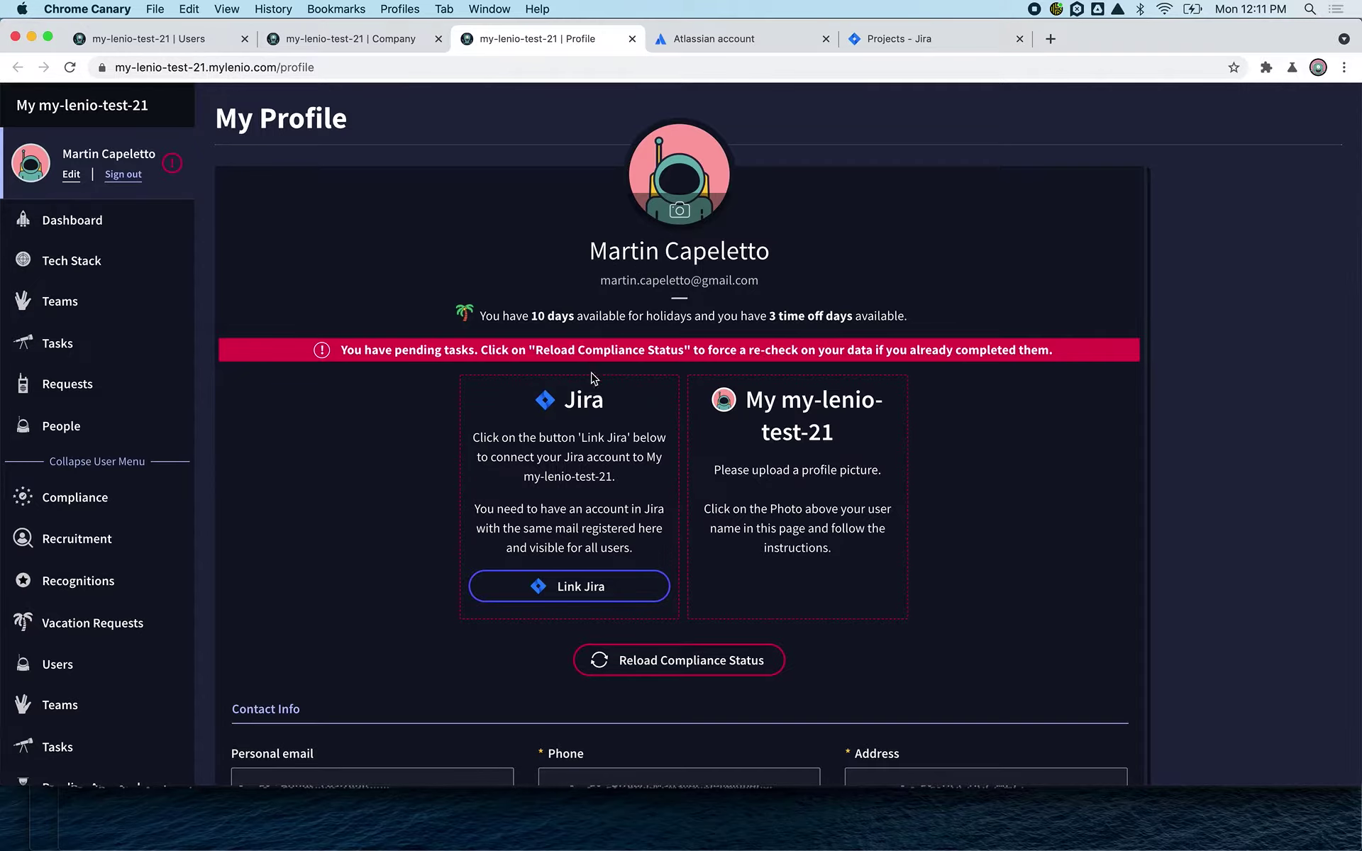
pyautogui.moveTo(562, 401); pyautogui.dragTo(610, 408)
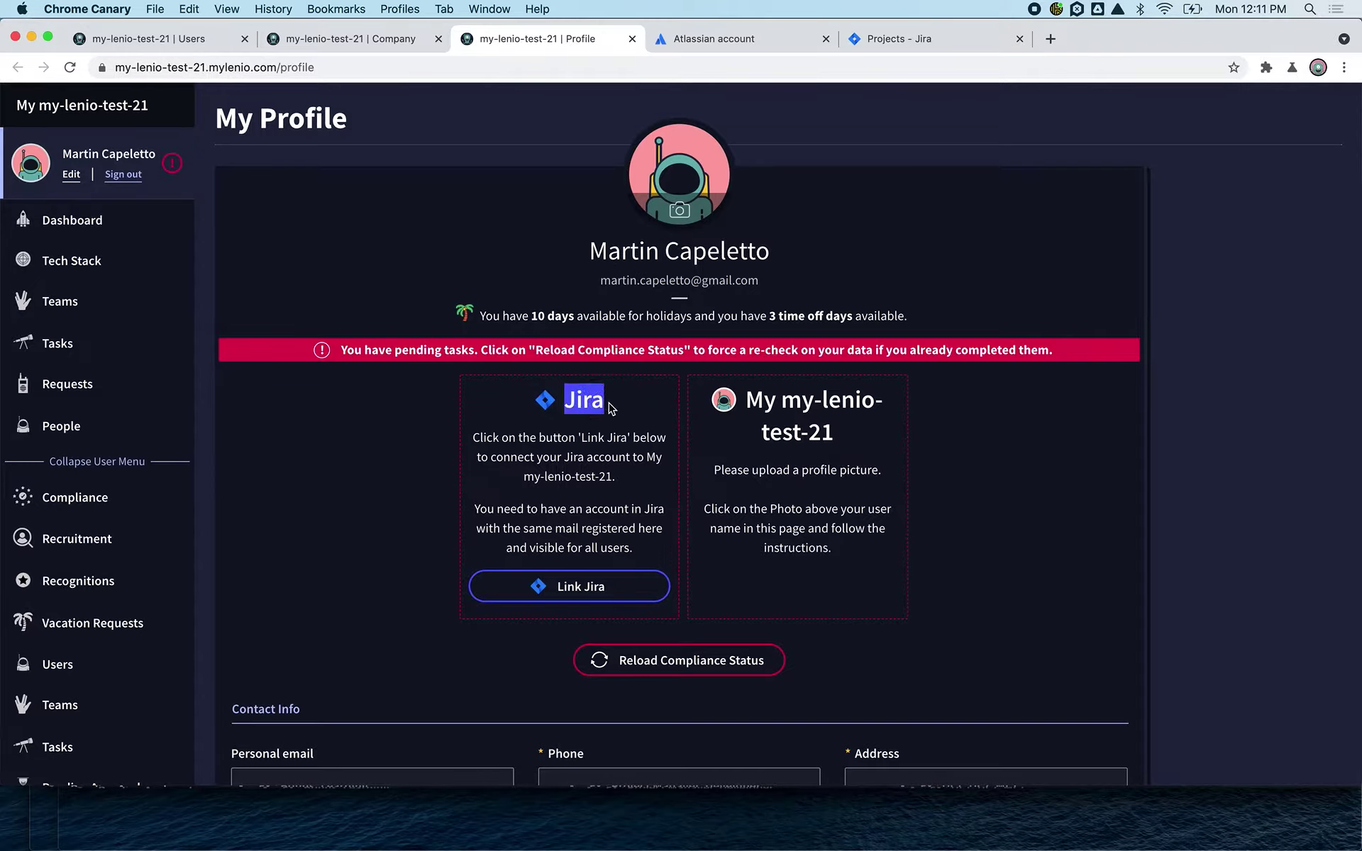
pyautogui.moveTo(517, 437); pyautogui.dragTo(622, 495)
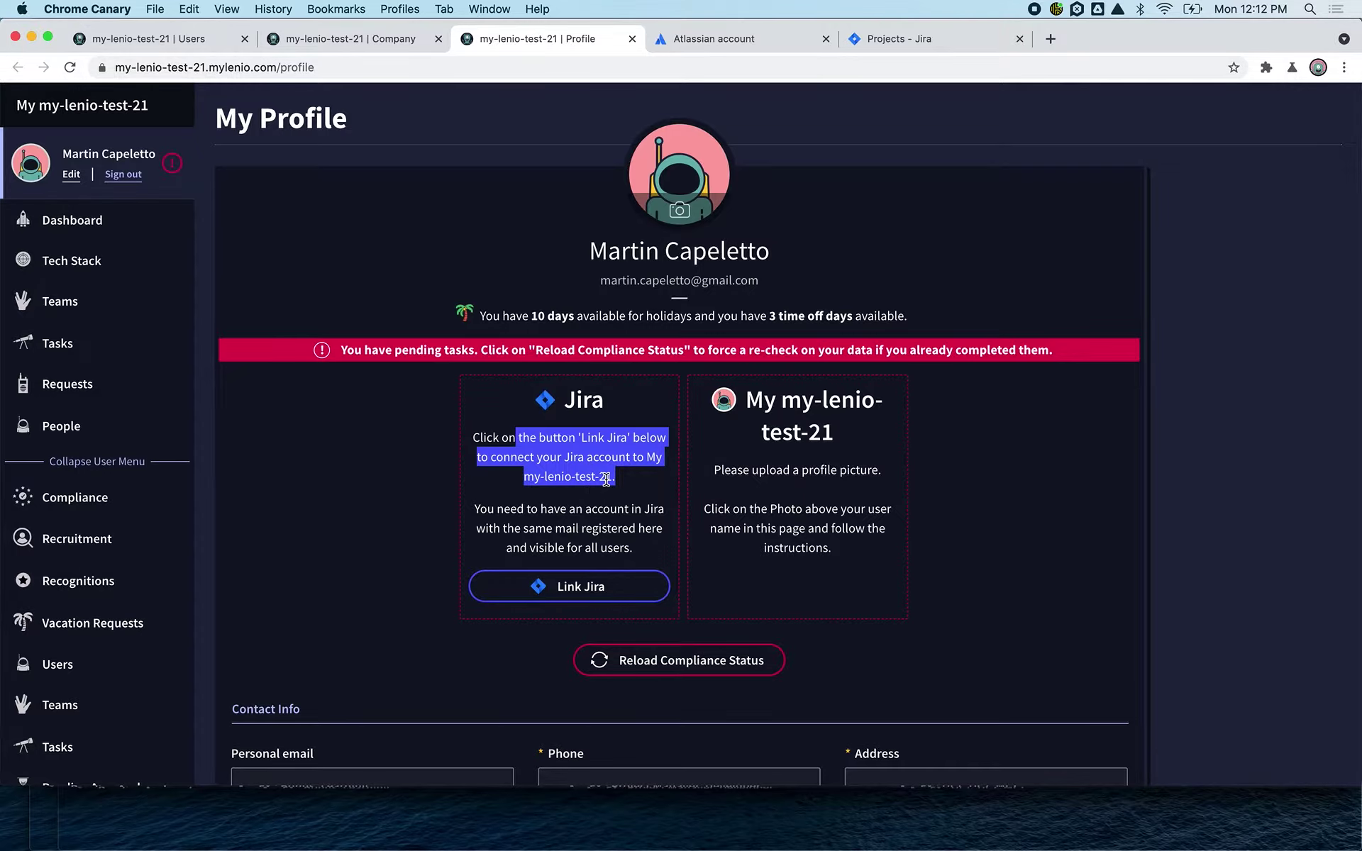
pyautogui.click(397, 43)
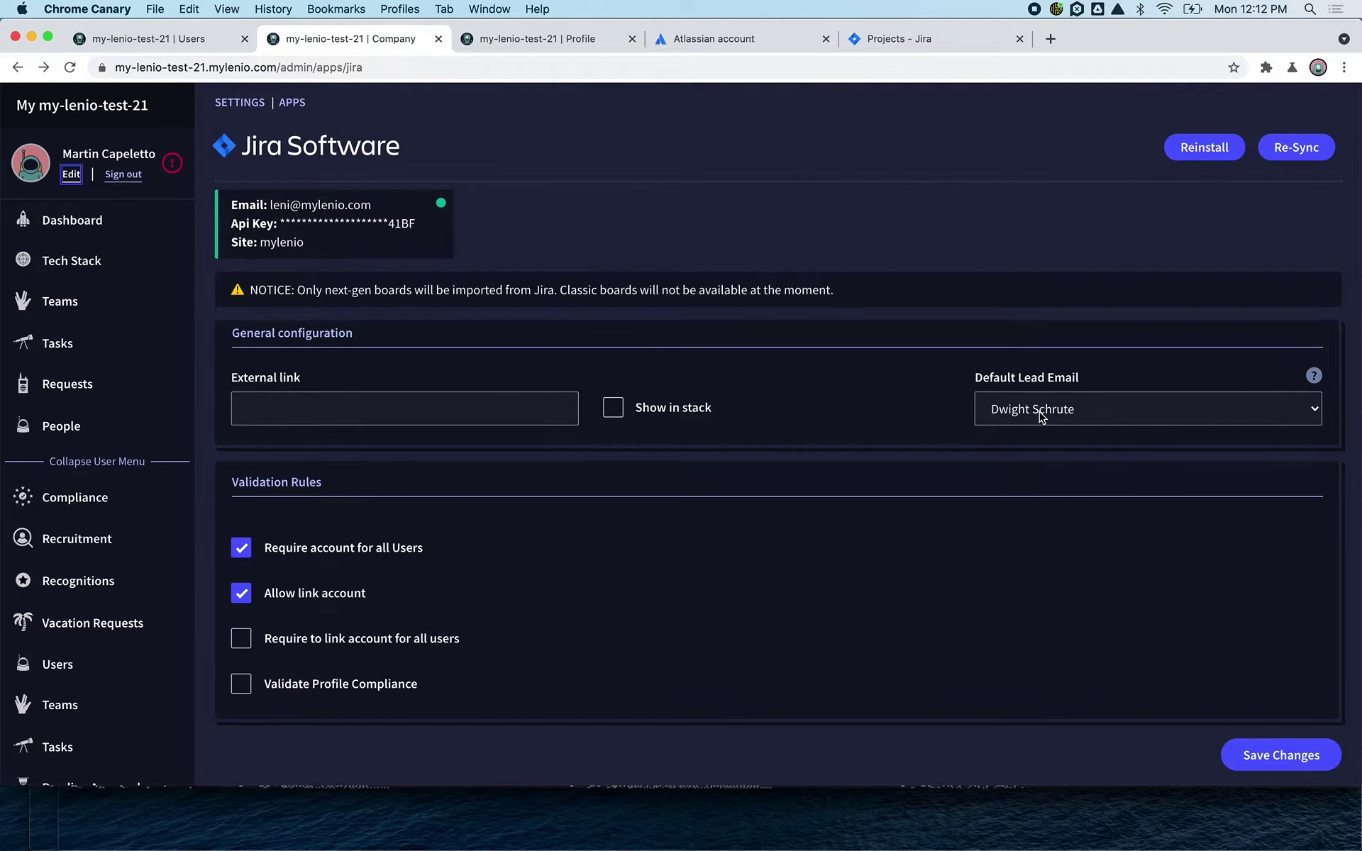
# - Filter Company Resources to the Jira category, listing projects like test-web-4a and pepito-2-15
pyautogui.click(255, 103)
pyautogui.click(384, 385)
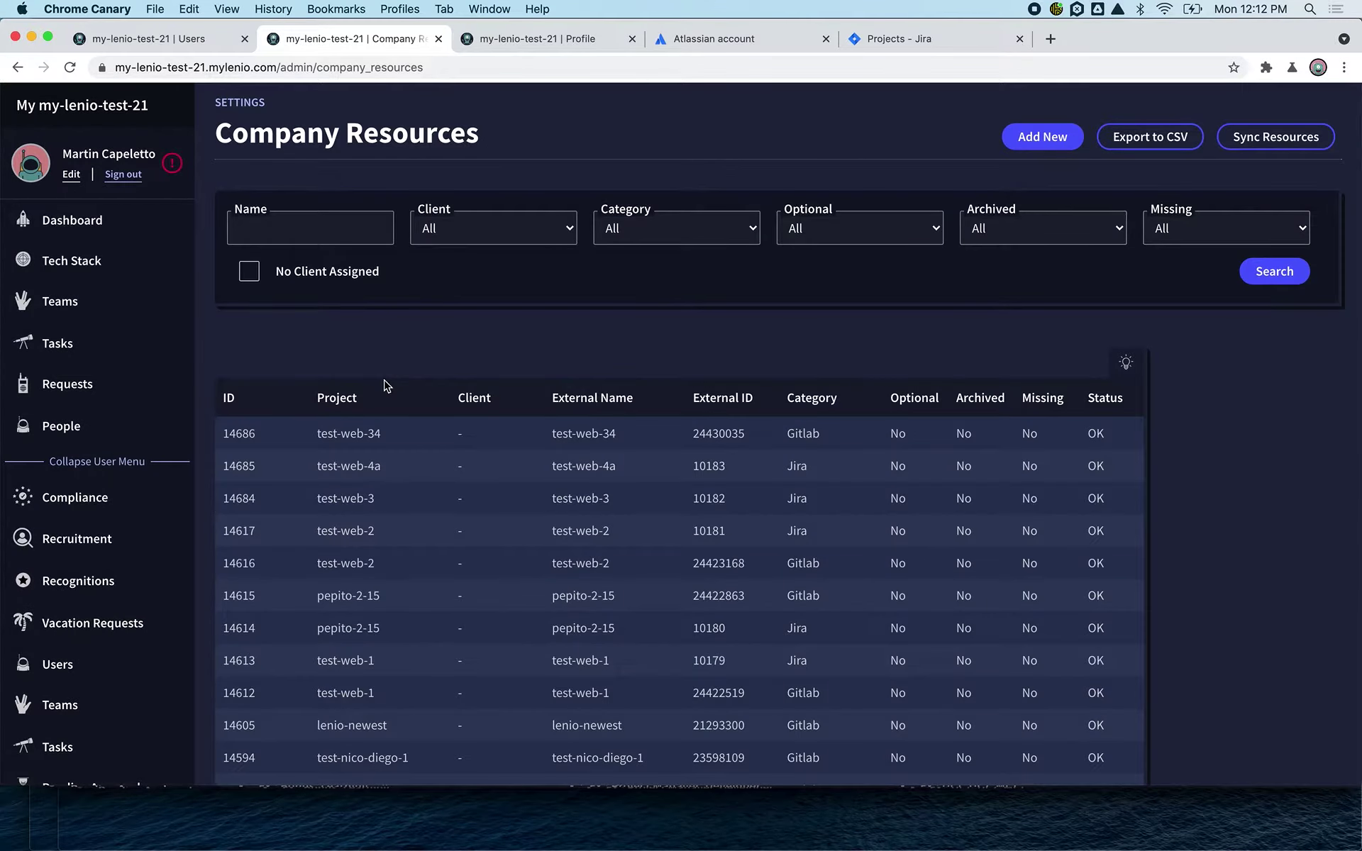
pyautogui.click(619, 228)
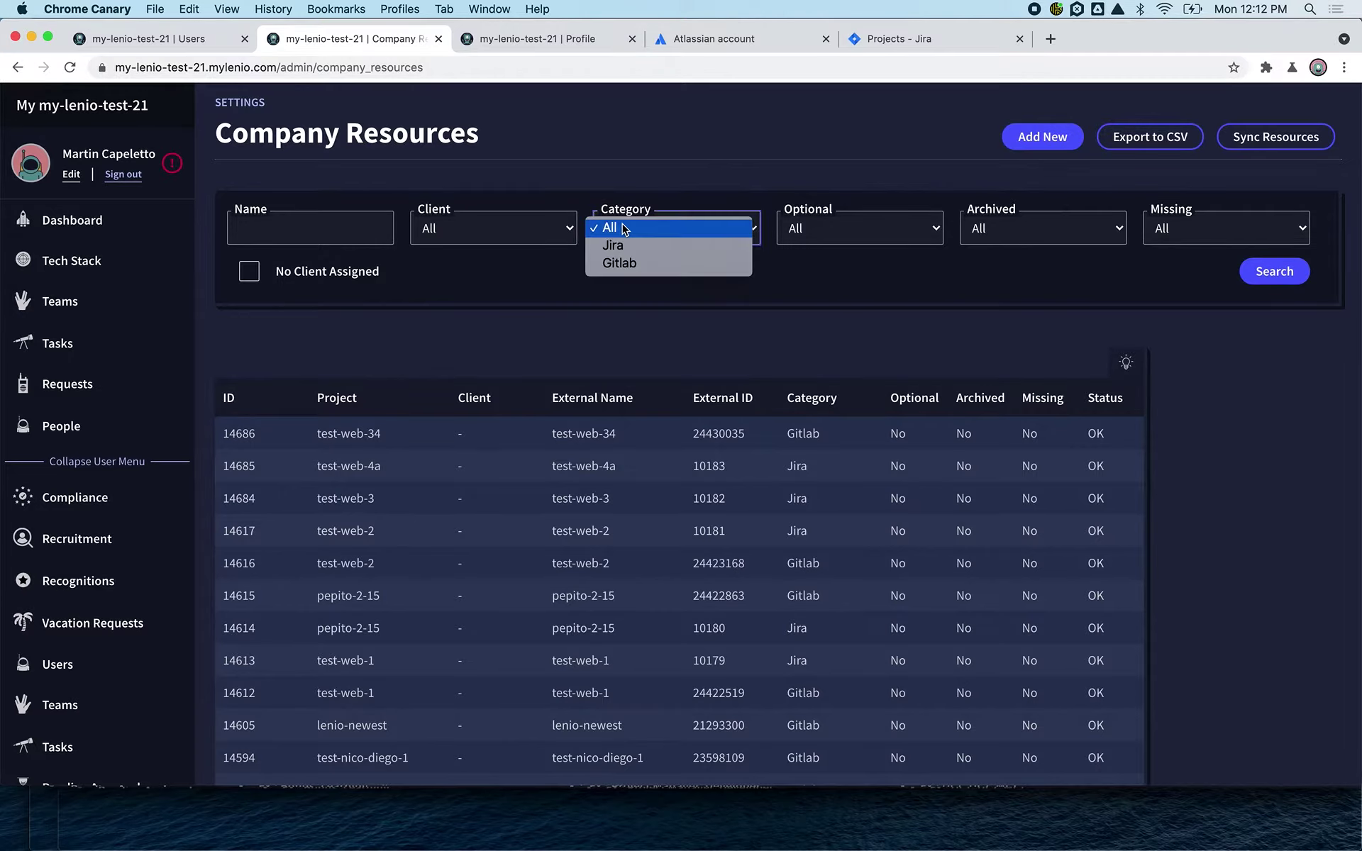
pyautogui.click(647, 248)
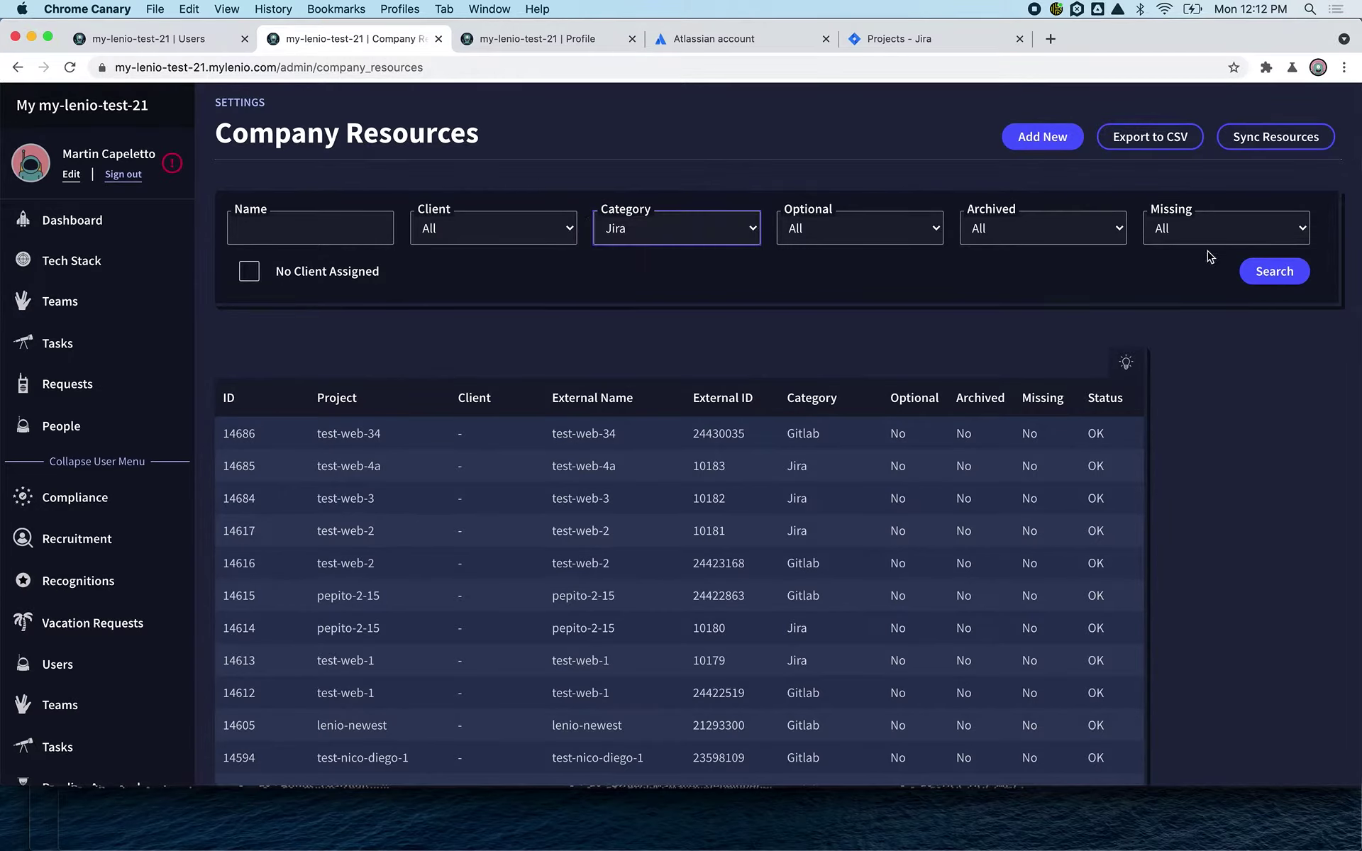
pyautogui.click(1268, 277)
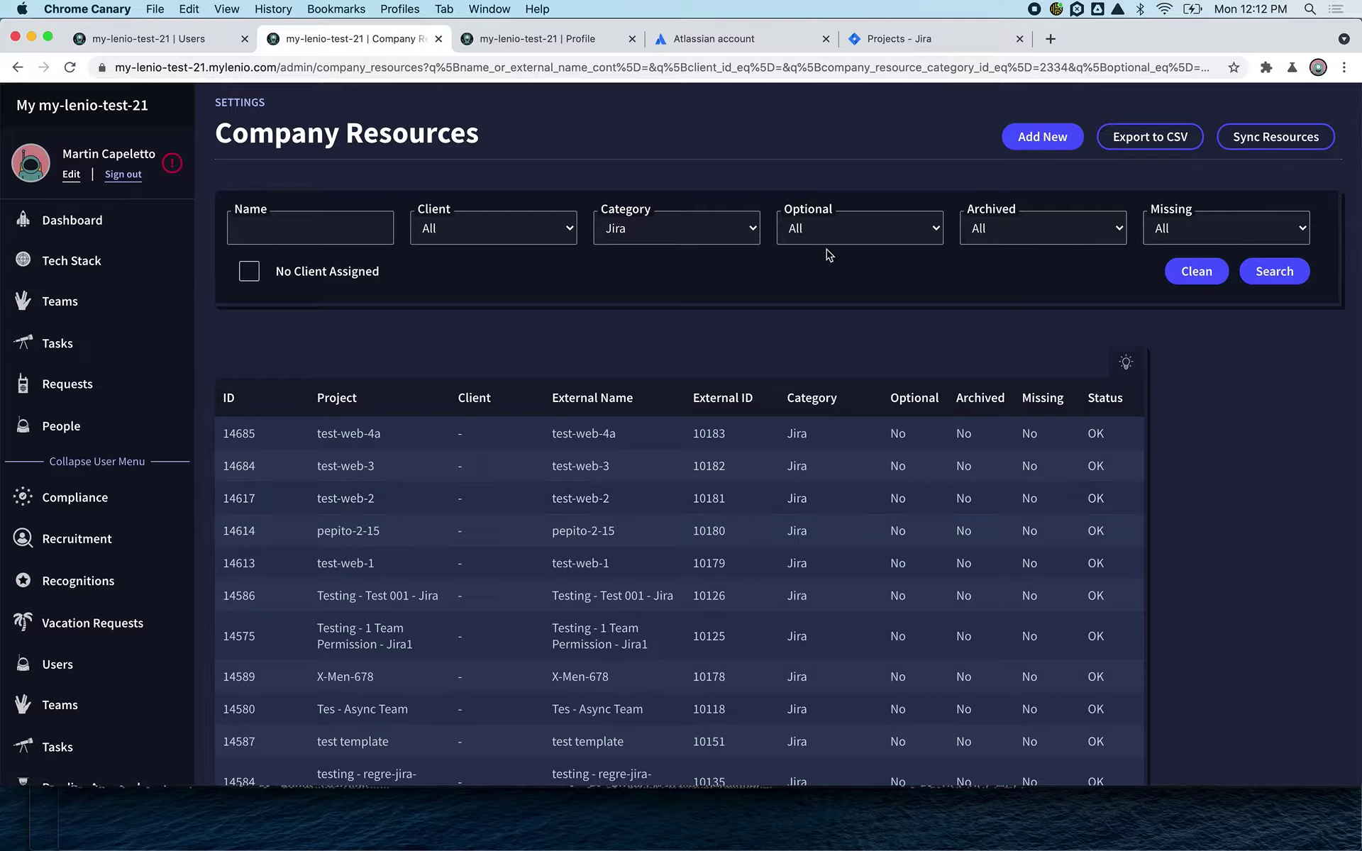
# - Add a new Jira company resource named test-web-5, keeping the default lead
pyautogui.click(1033, 142)
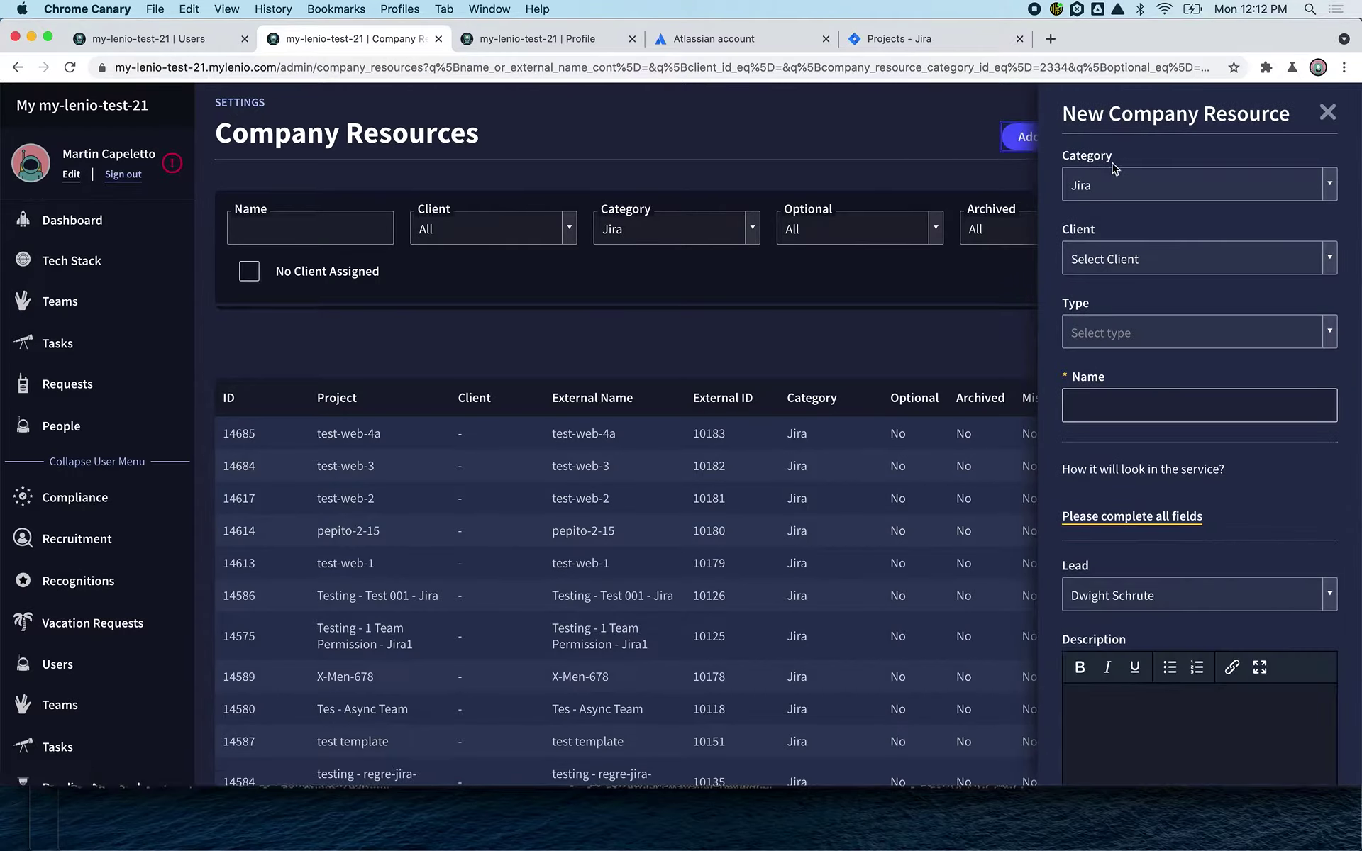
pyautogui.click(1112, 401)
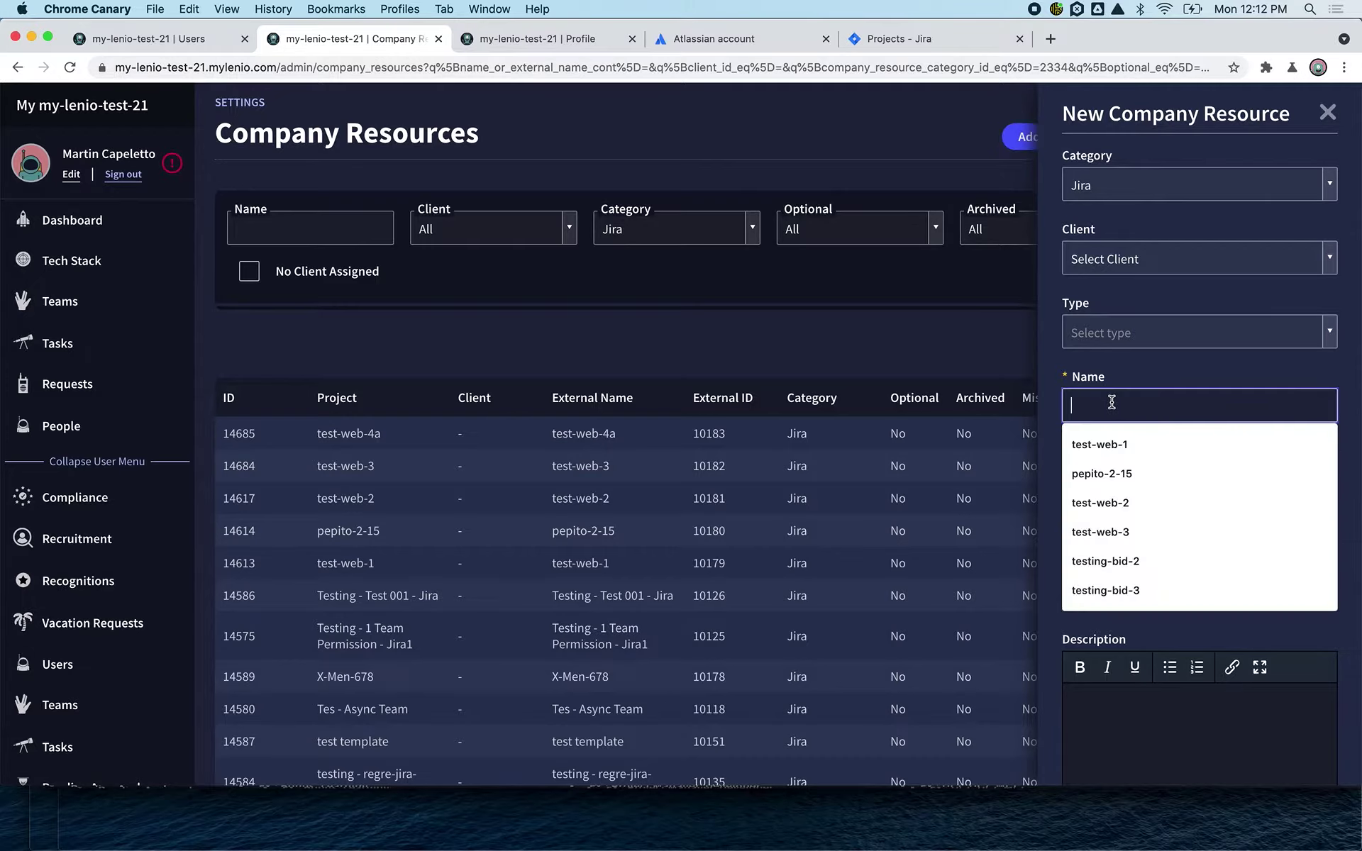
pyautogui.press('Down')
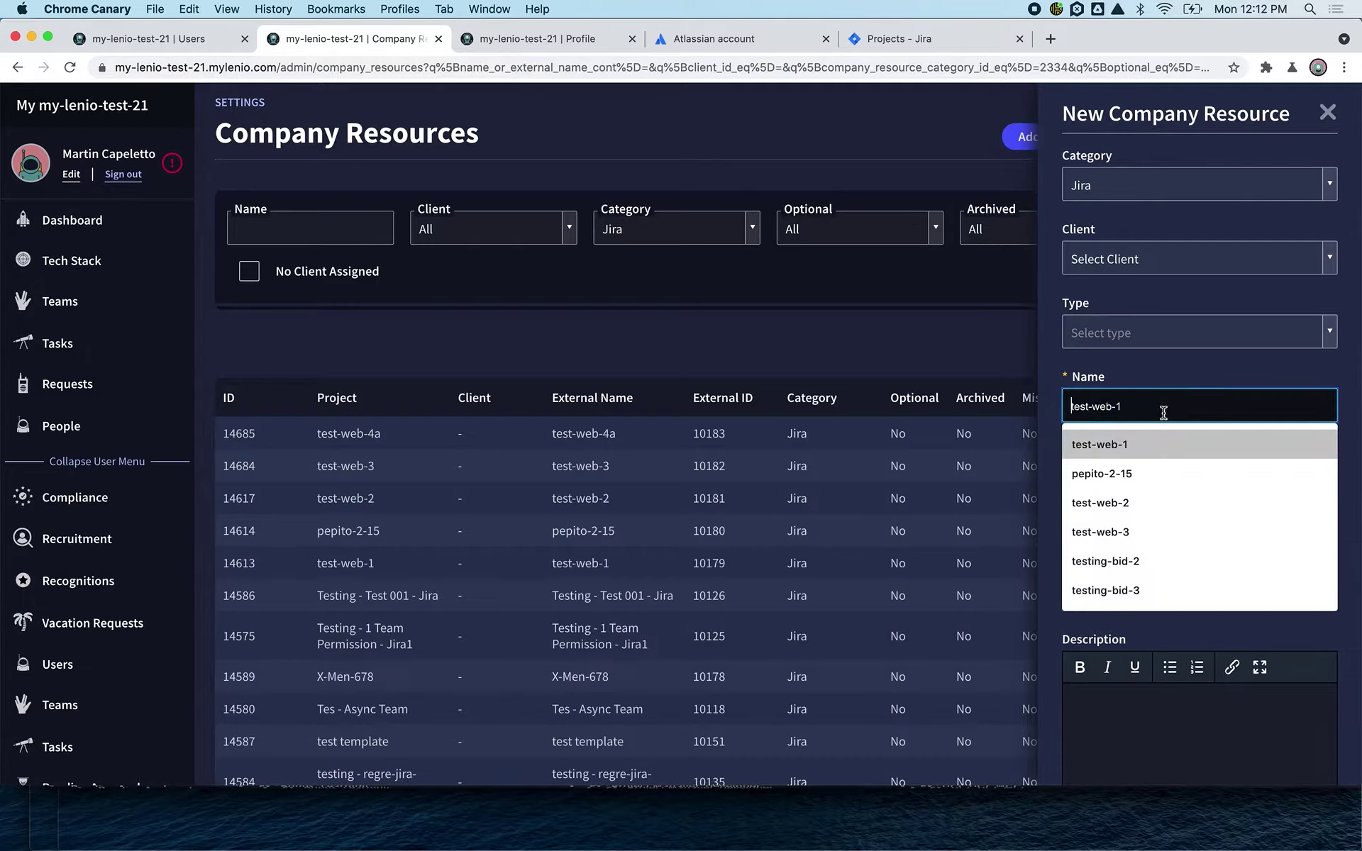
pyautogui.write('test')
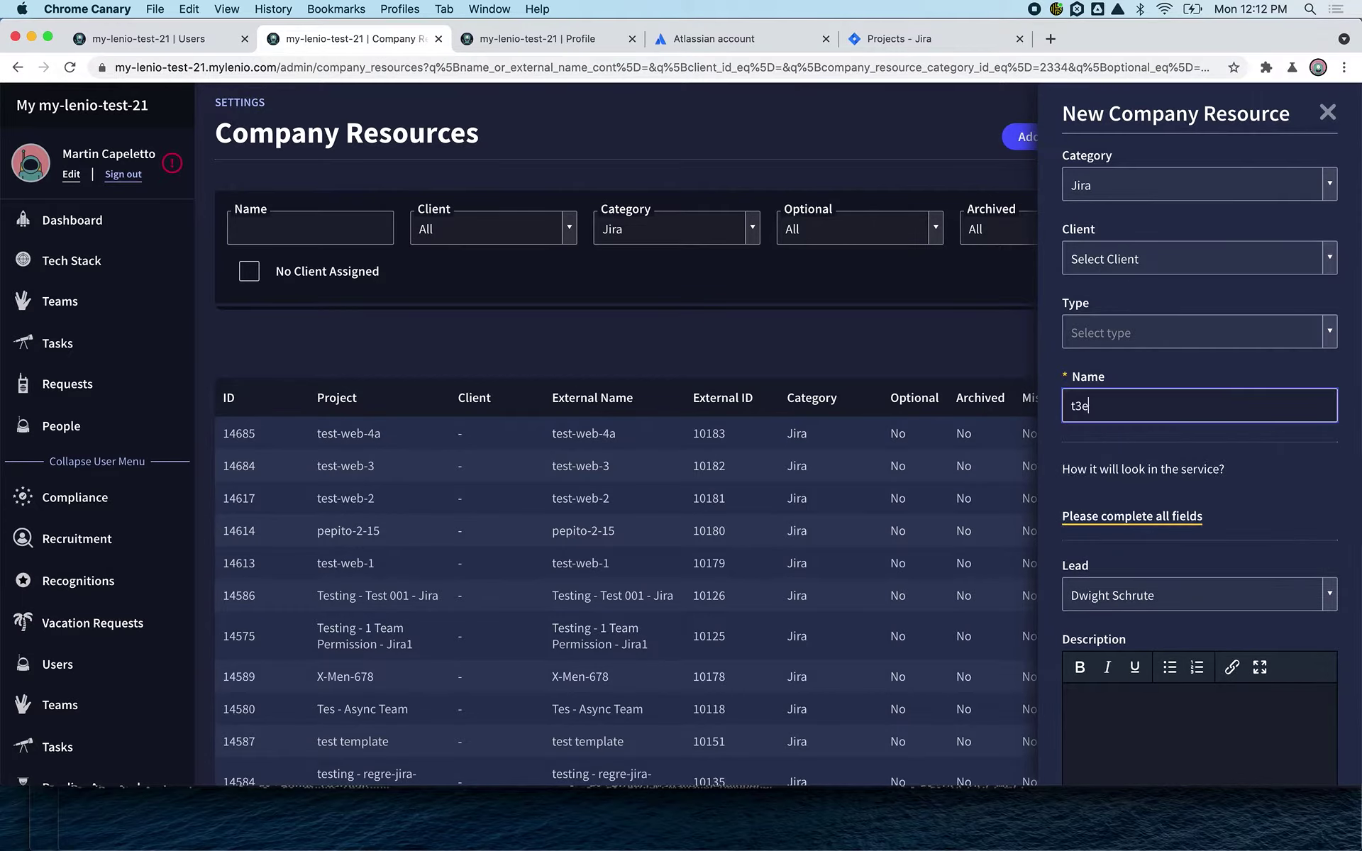
pyautogui.write('-web-5')
pyautogui.click(1177, 596)
pyautogui.click(1195, 570)
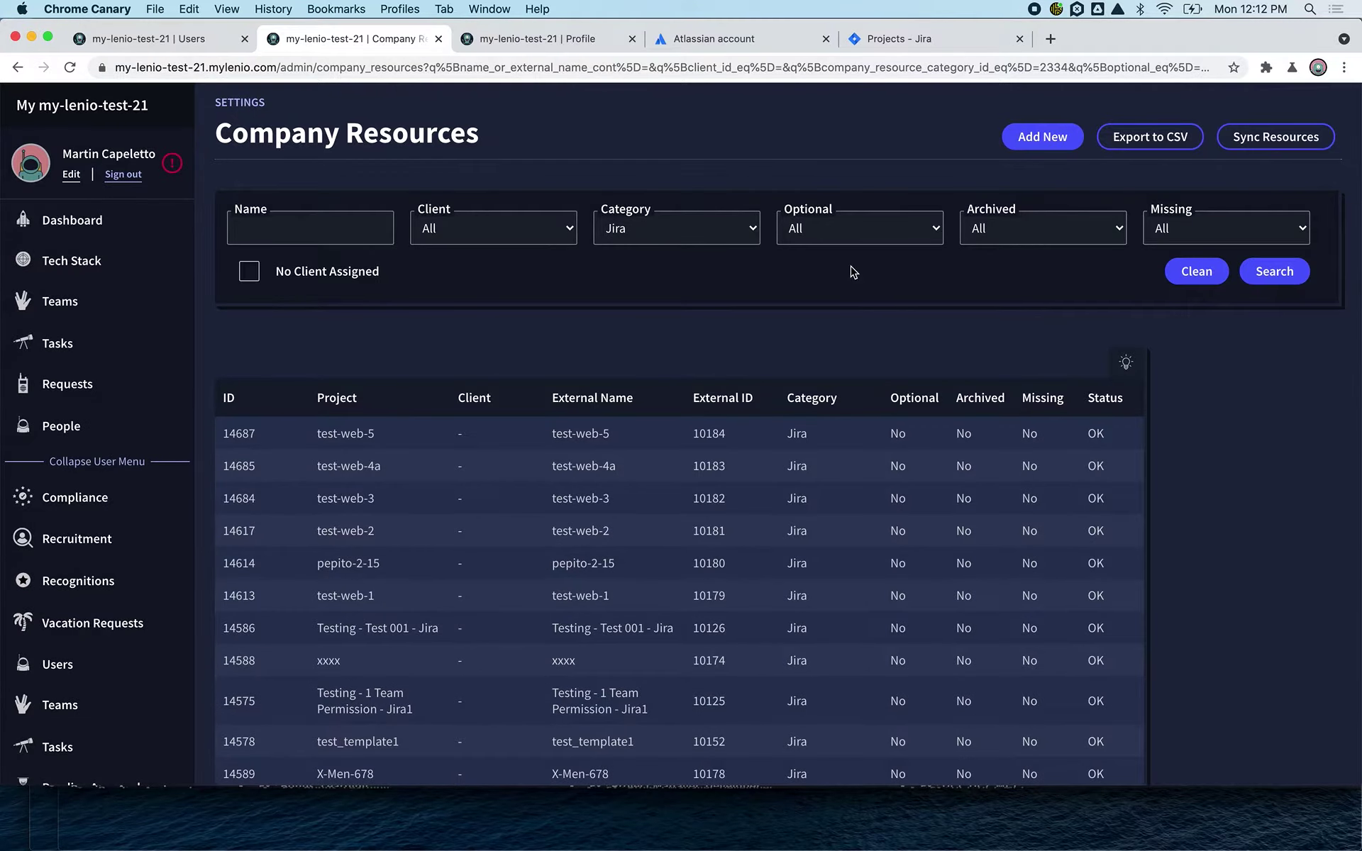
# - Search Jira projects for 'web' and open the test-web-5 board (key UXNVWZHEFN), then return to MyLenio
pyautogui.click(901, 44)
pyautogui.click(115, 205)
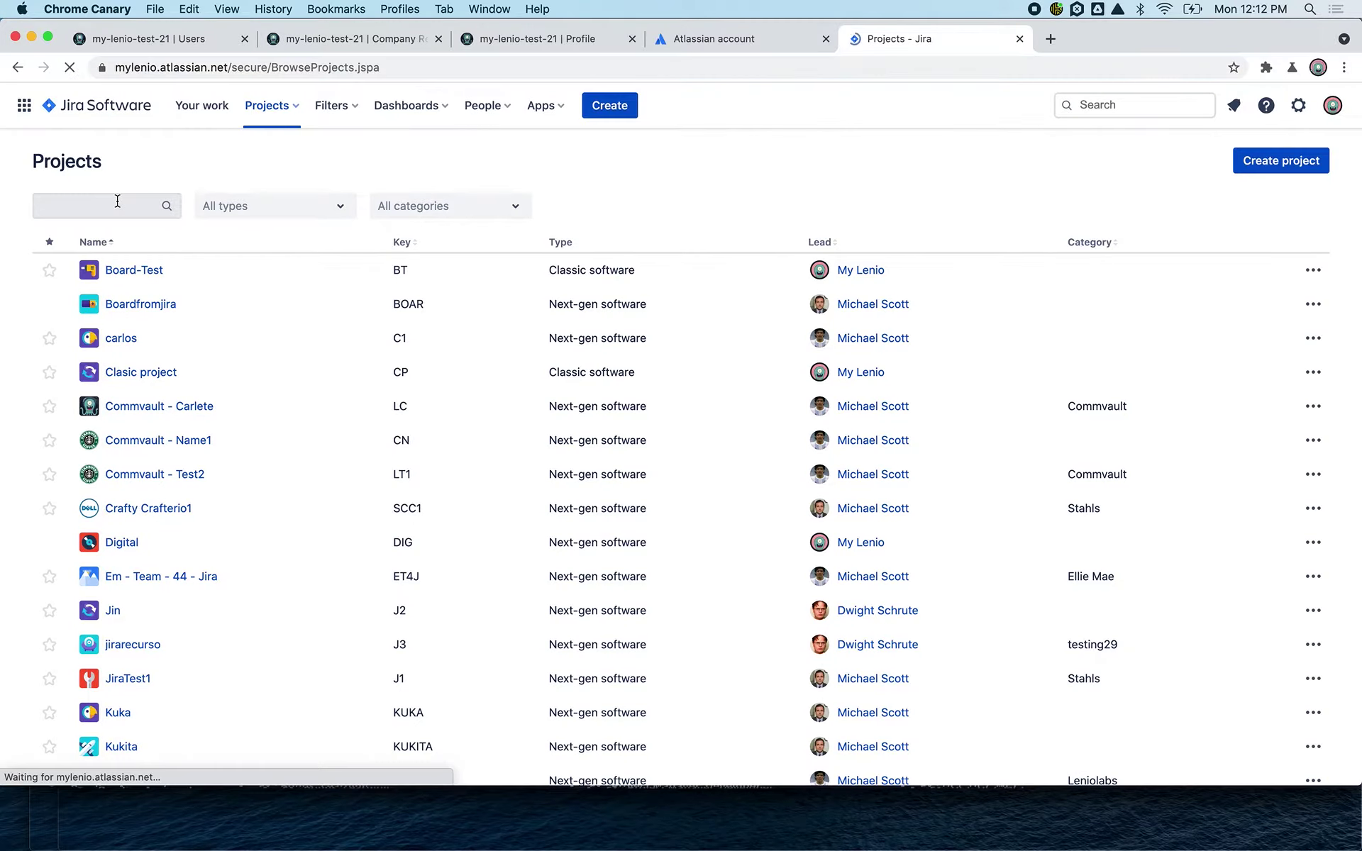
pyautogui.write('web')
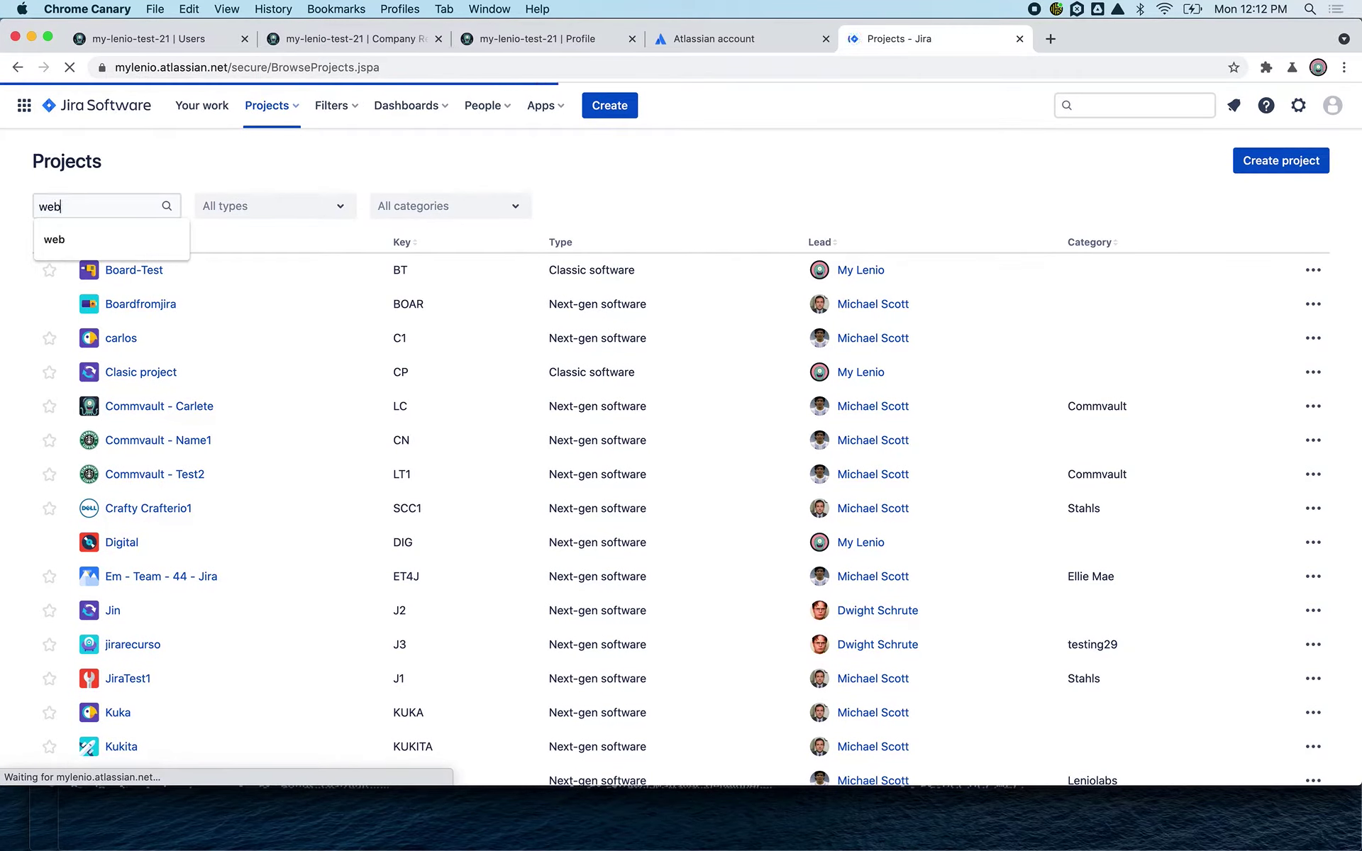
pyautogui.click(77, 204)
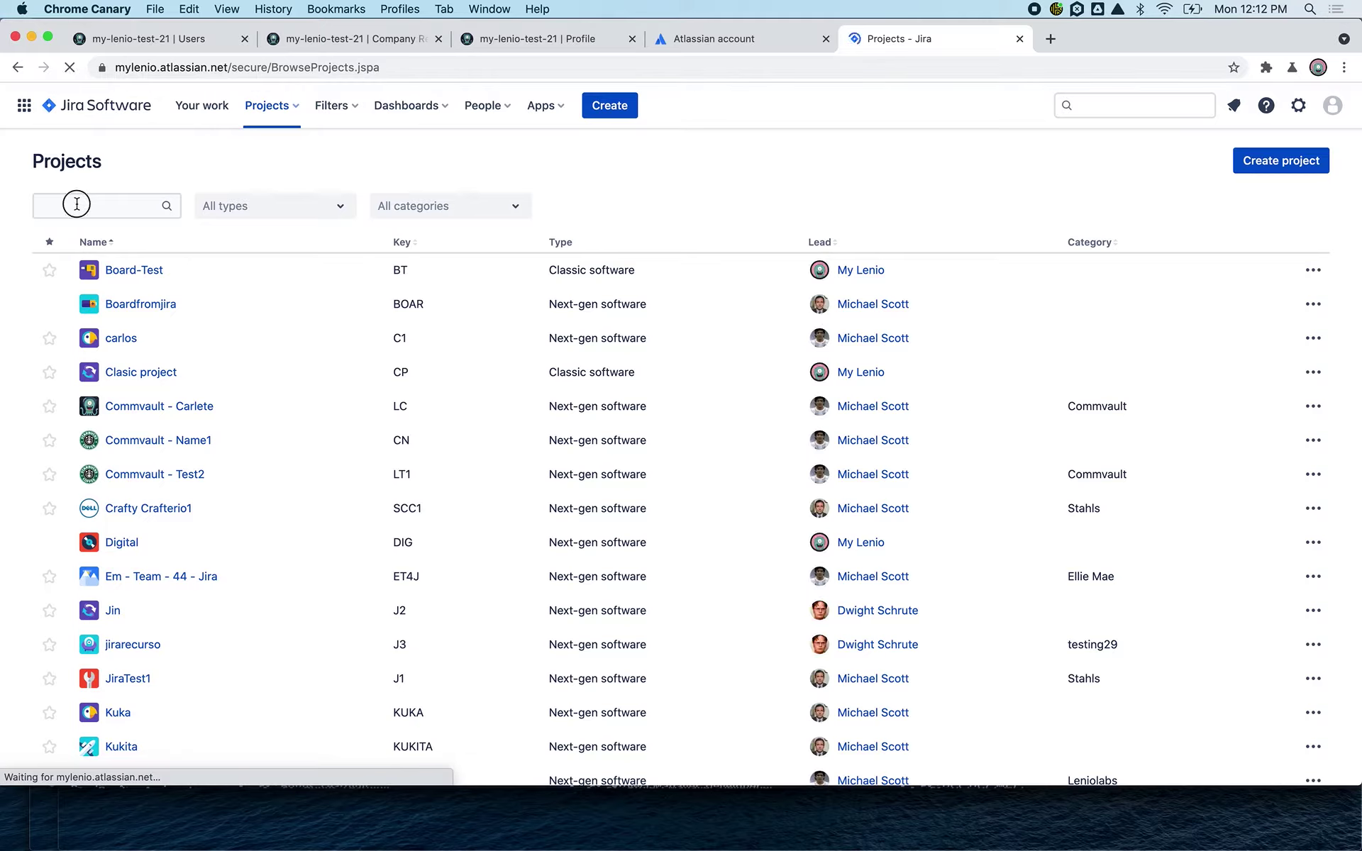
pyautogui.write('web')
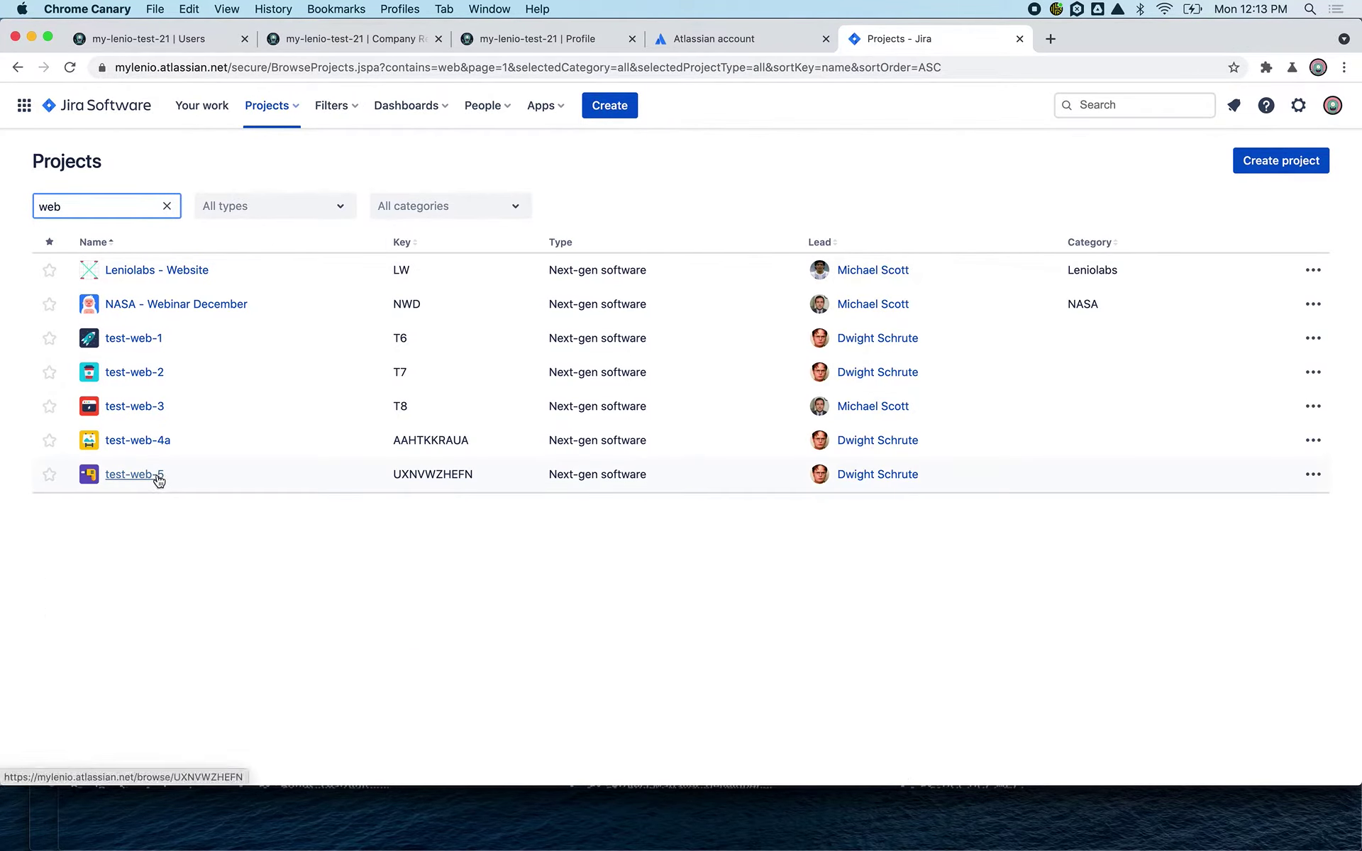
pyautogui.click(152, 475)
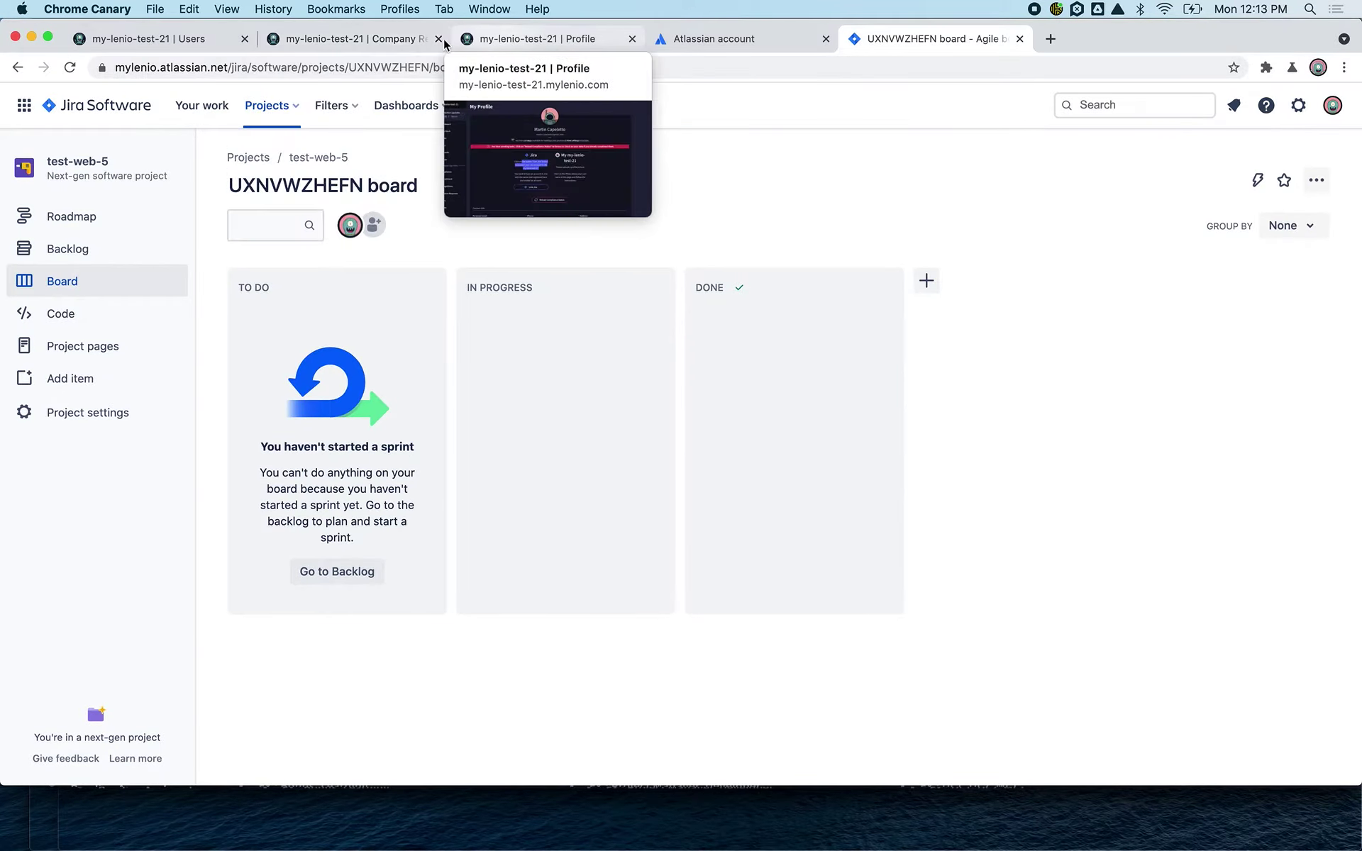
pyautogui.click(387, 44)
# - Rename the test-web-5 resource to test-web-5a and reload the Jira board to confirm
pyautogui.click(466, 434)
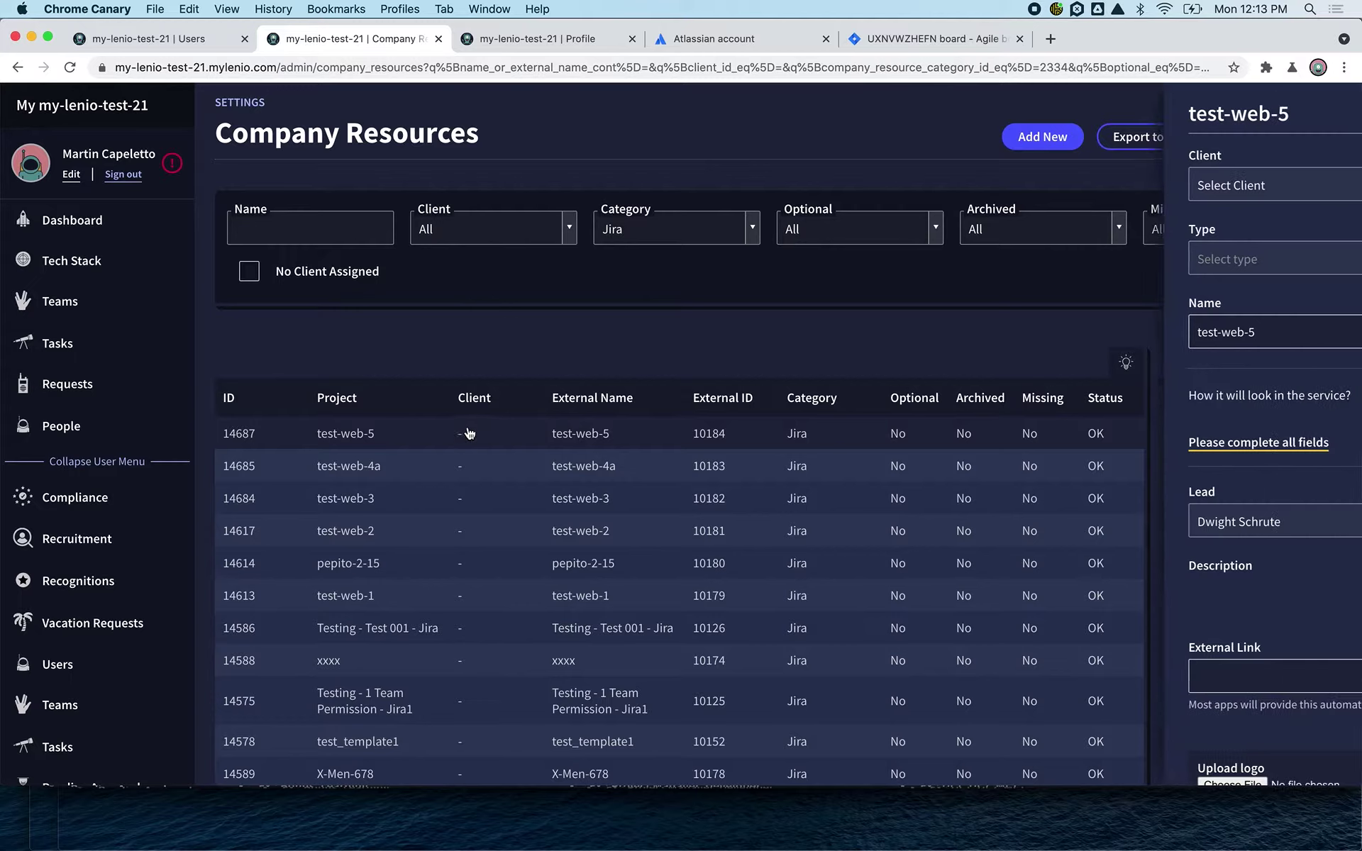
pyautogui.click(1206, 334)
pyautogui.write('a')
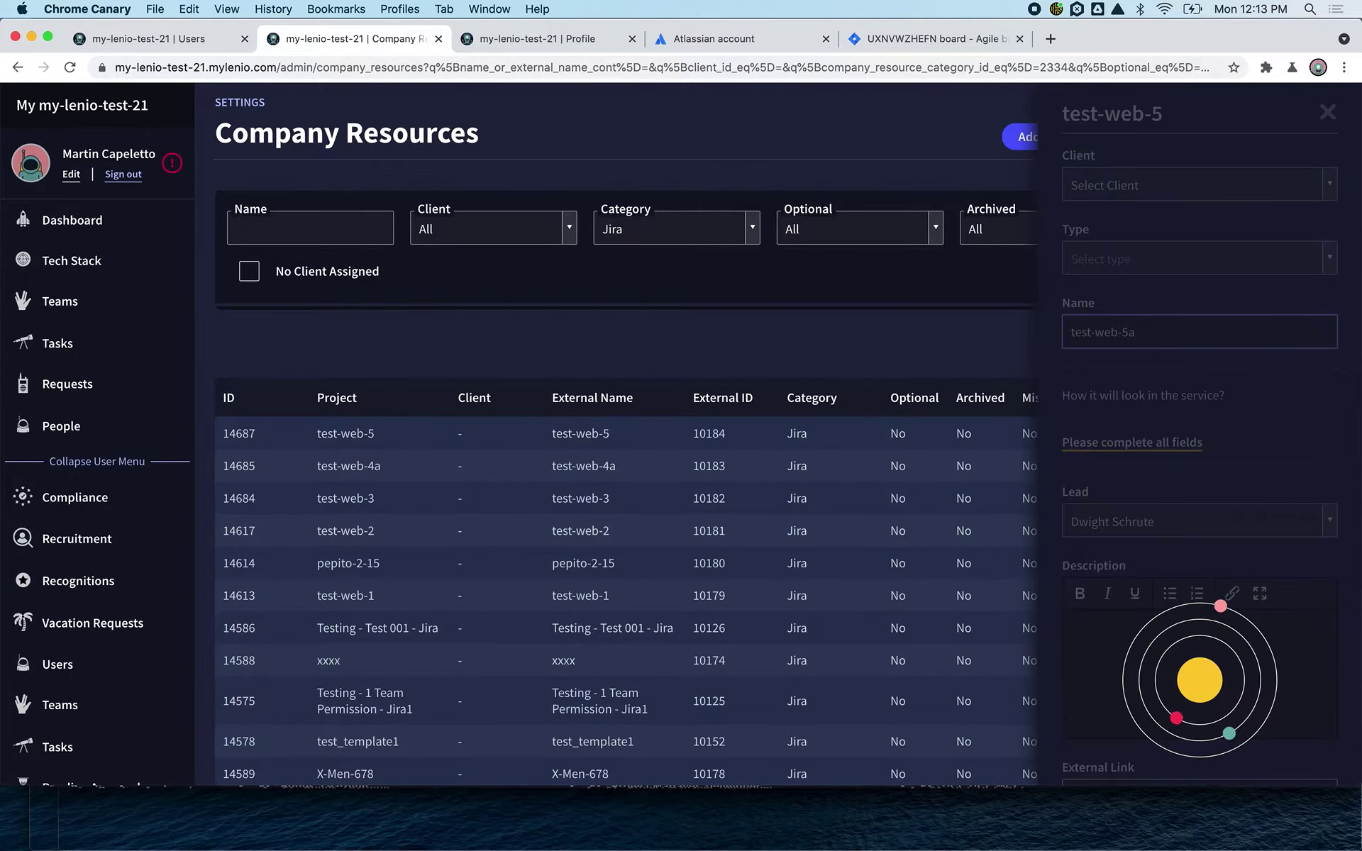
pyautogui.click(957, 42)
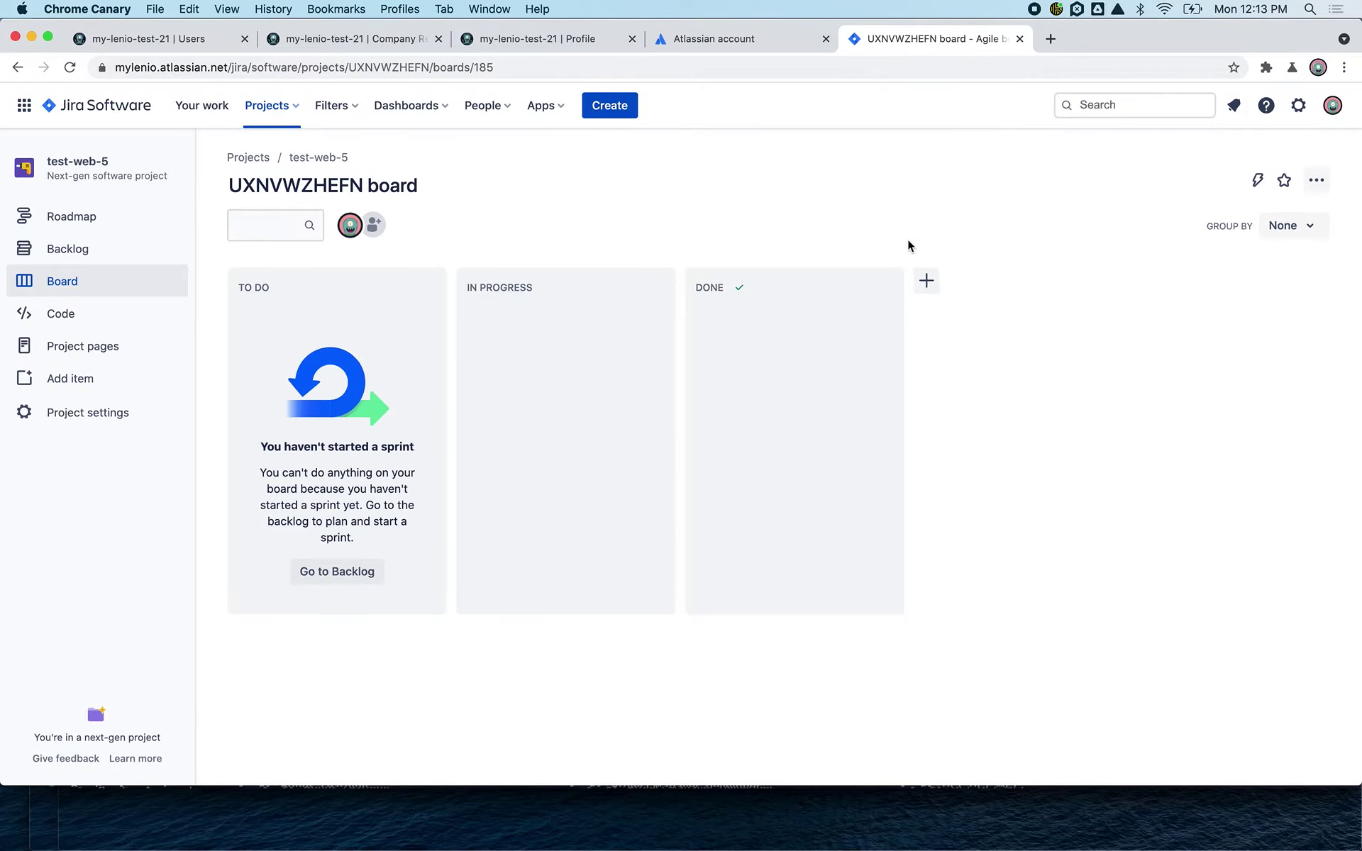
pyautogui.press('super+r')
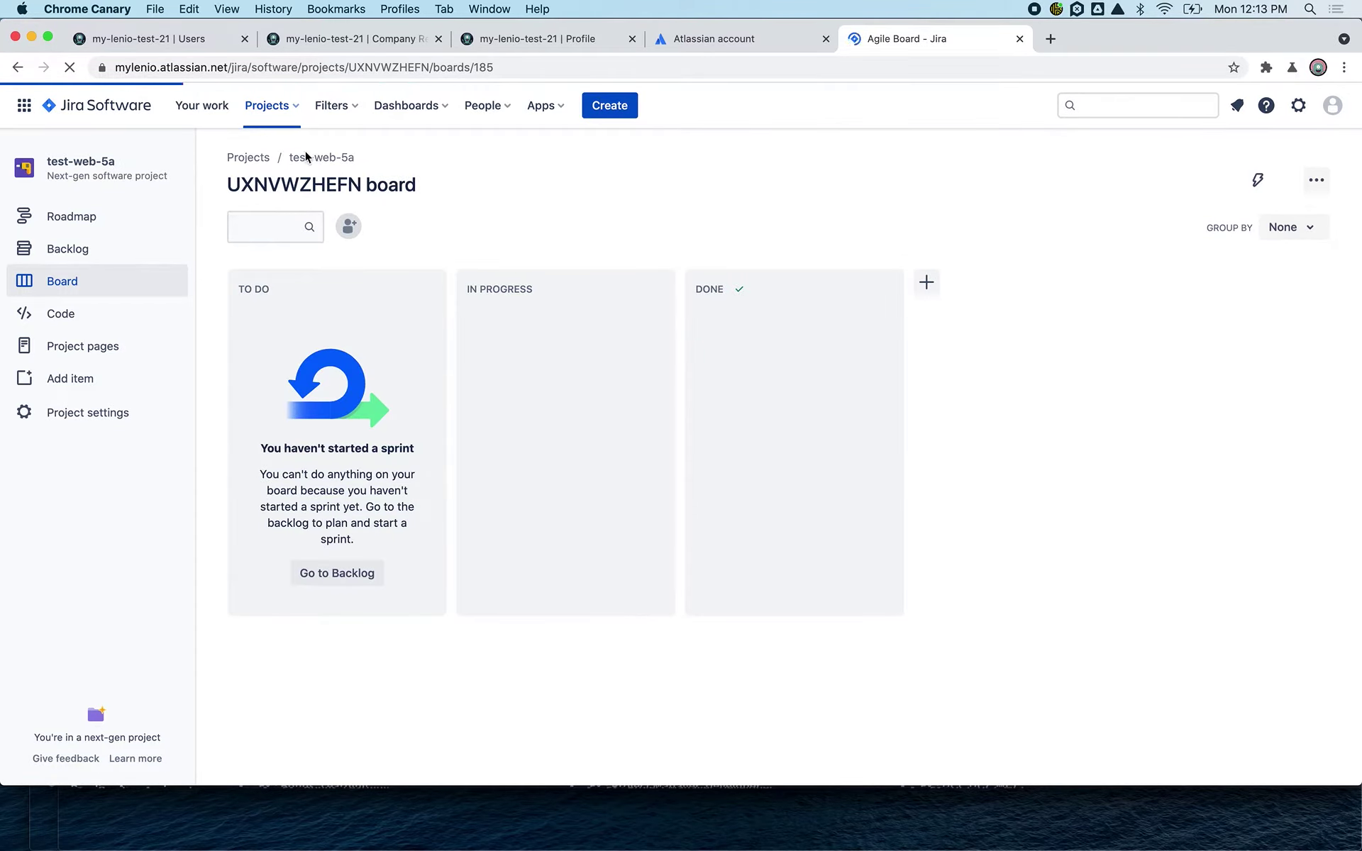
# - Return to MyLenio and go to the Teams list
pyautogui.click(397, 36)
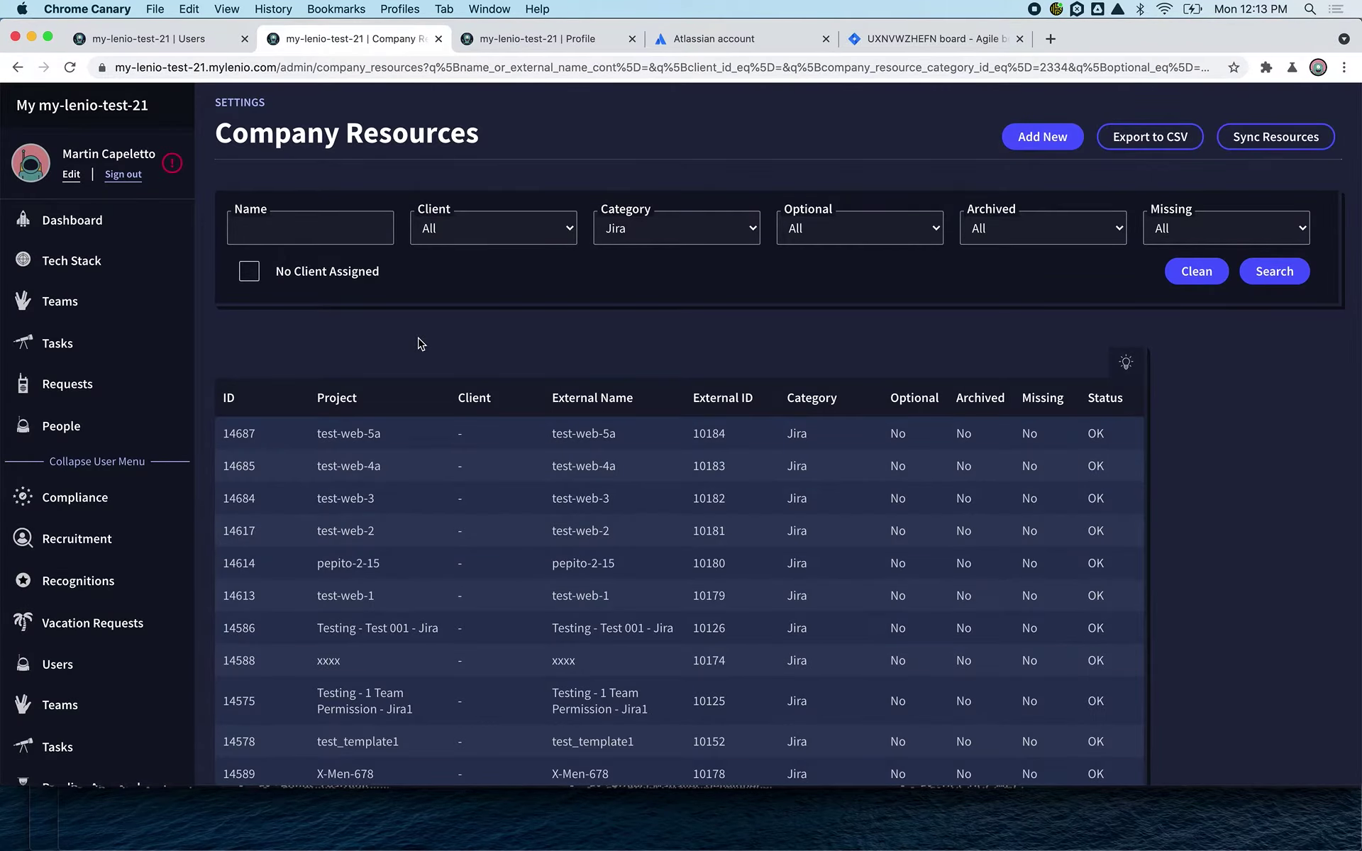
pyautogui.scroll(-2, 420, 344)
pyautogui.click(97, 648)
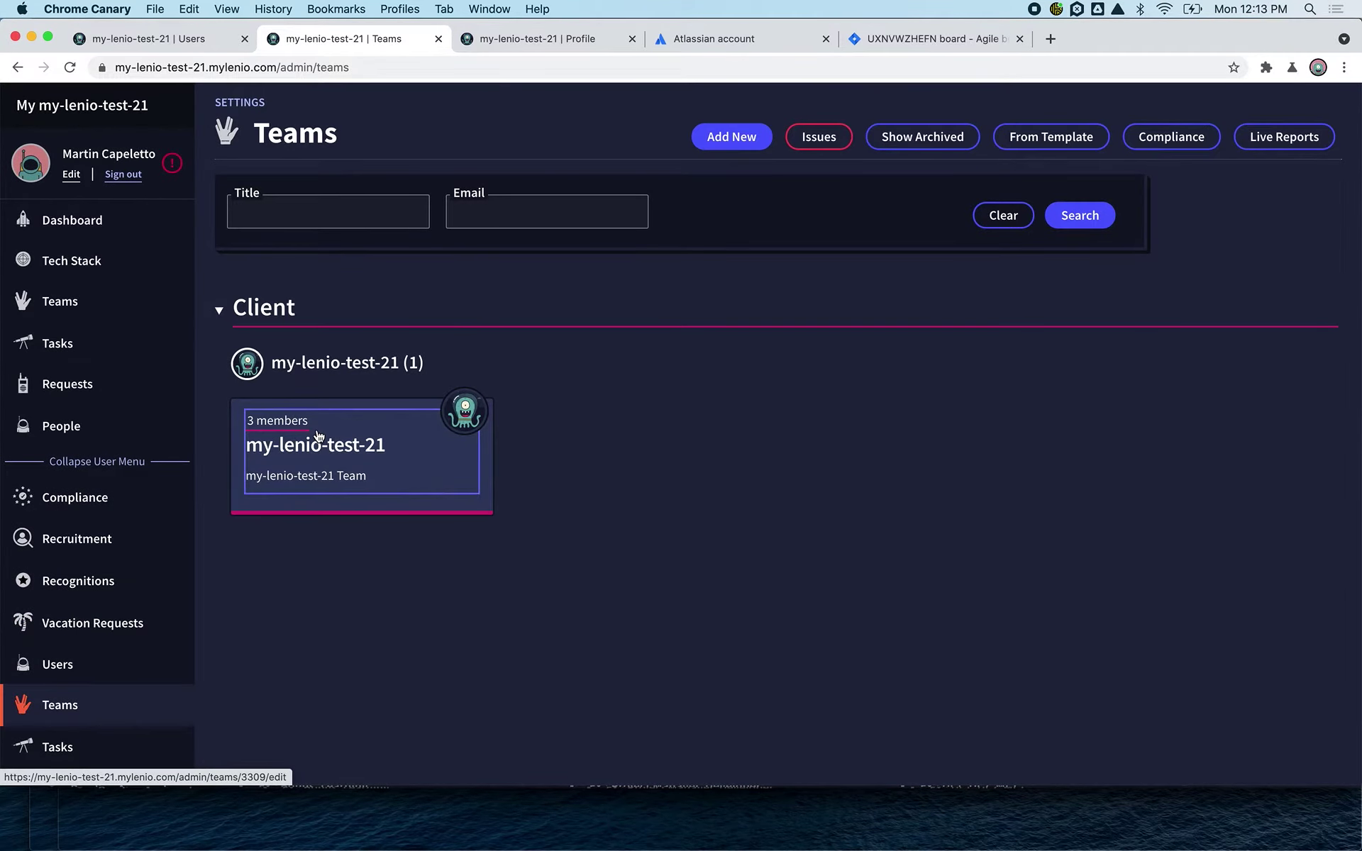
# - Open the my-lenio-test-21 team's Resources tab and add a new Jira resource entry
pyautogui.click(319, 436)
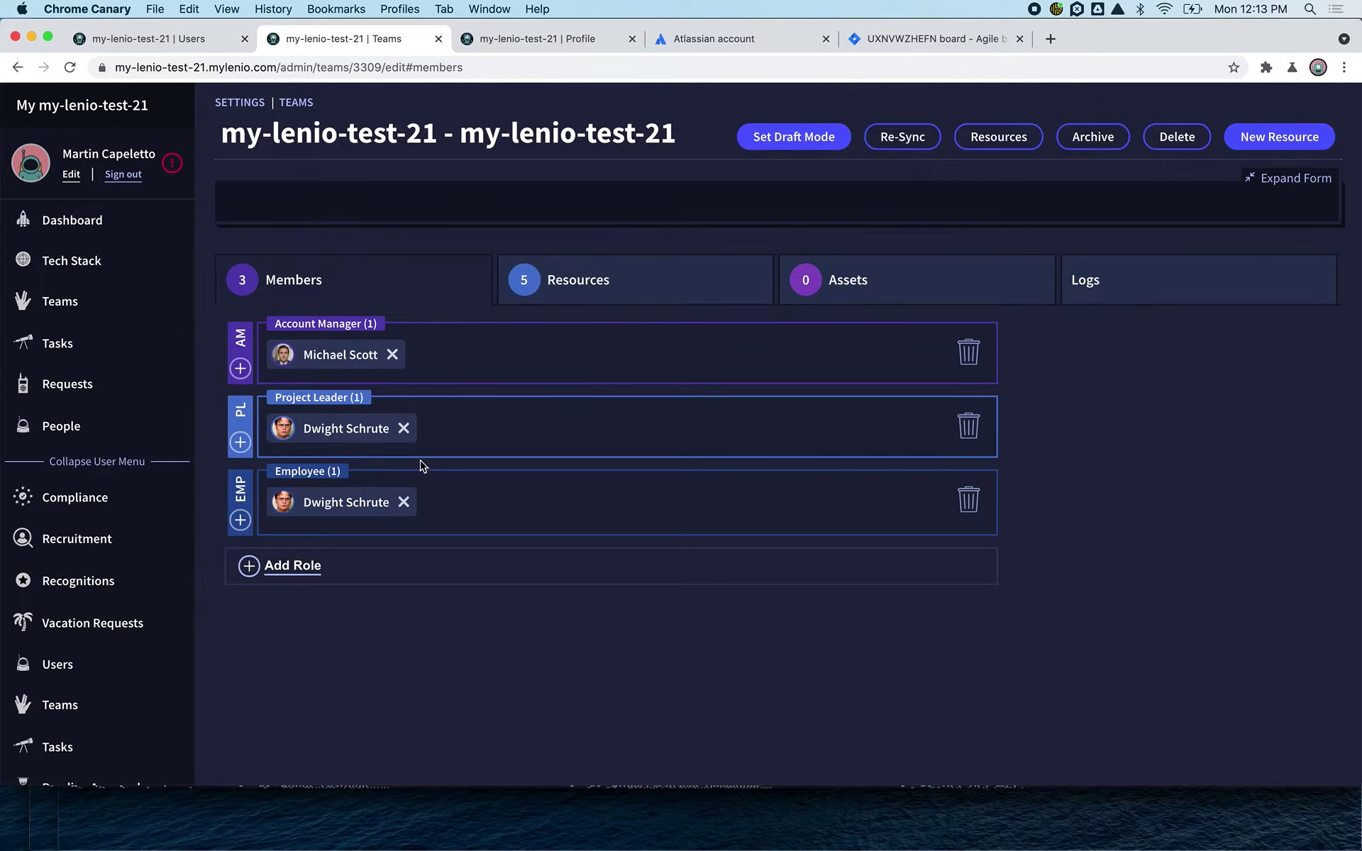
pyautogui.click(573, 296)
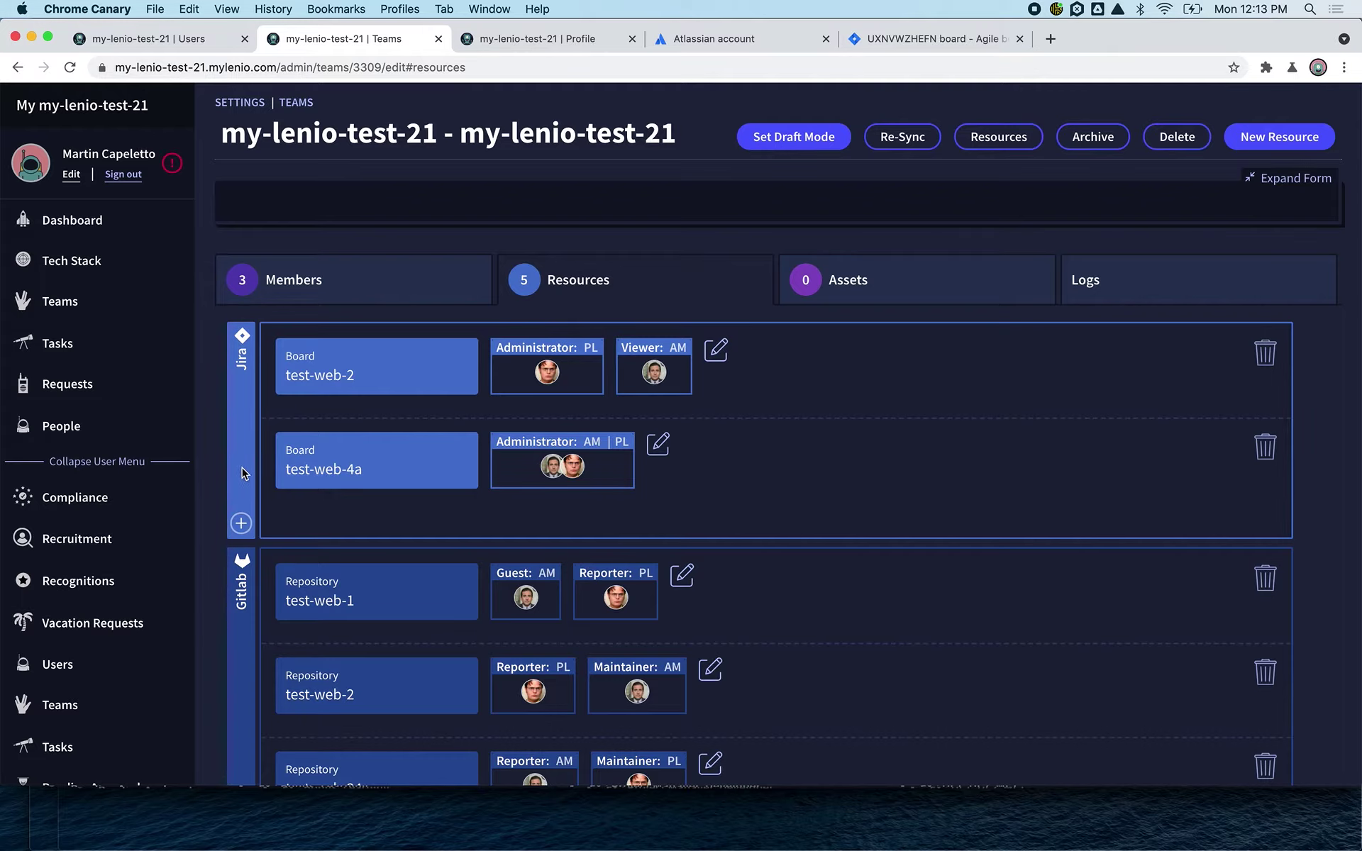
pyautogui.click(240, 524)
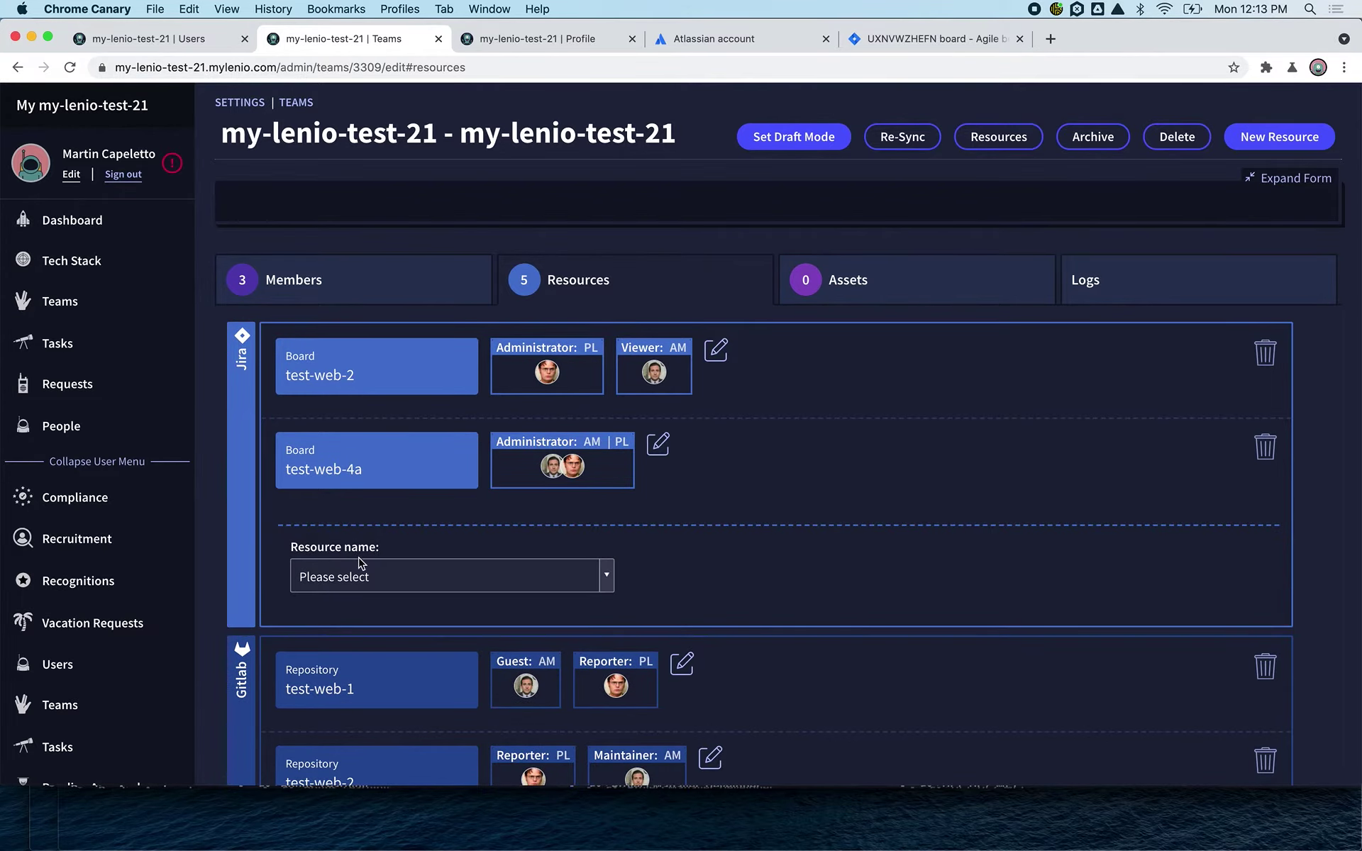
# - Choose test-web-5a by searching 'web', then grant AM Administrator and PL Member roles
pyautogui.click(363, 578)
pyautogui.write('web')
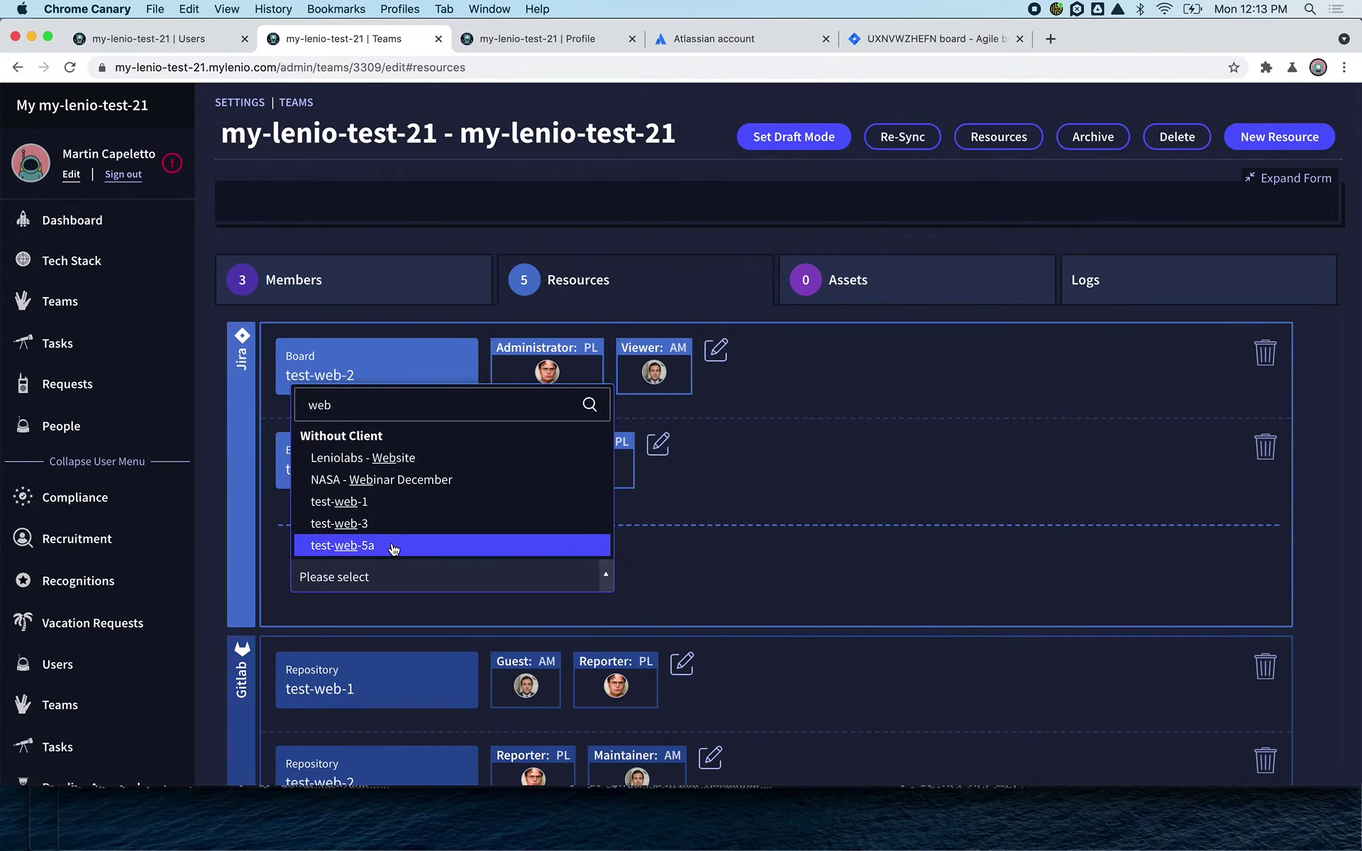
pyautogui.click(394, 546)
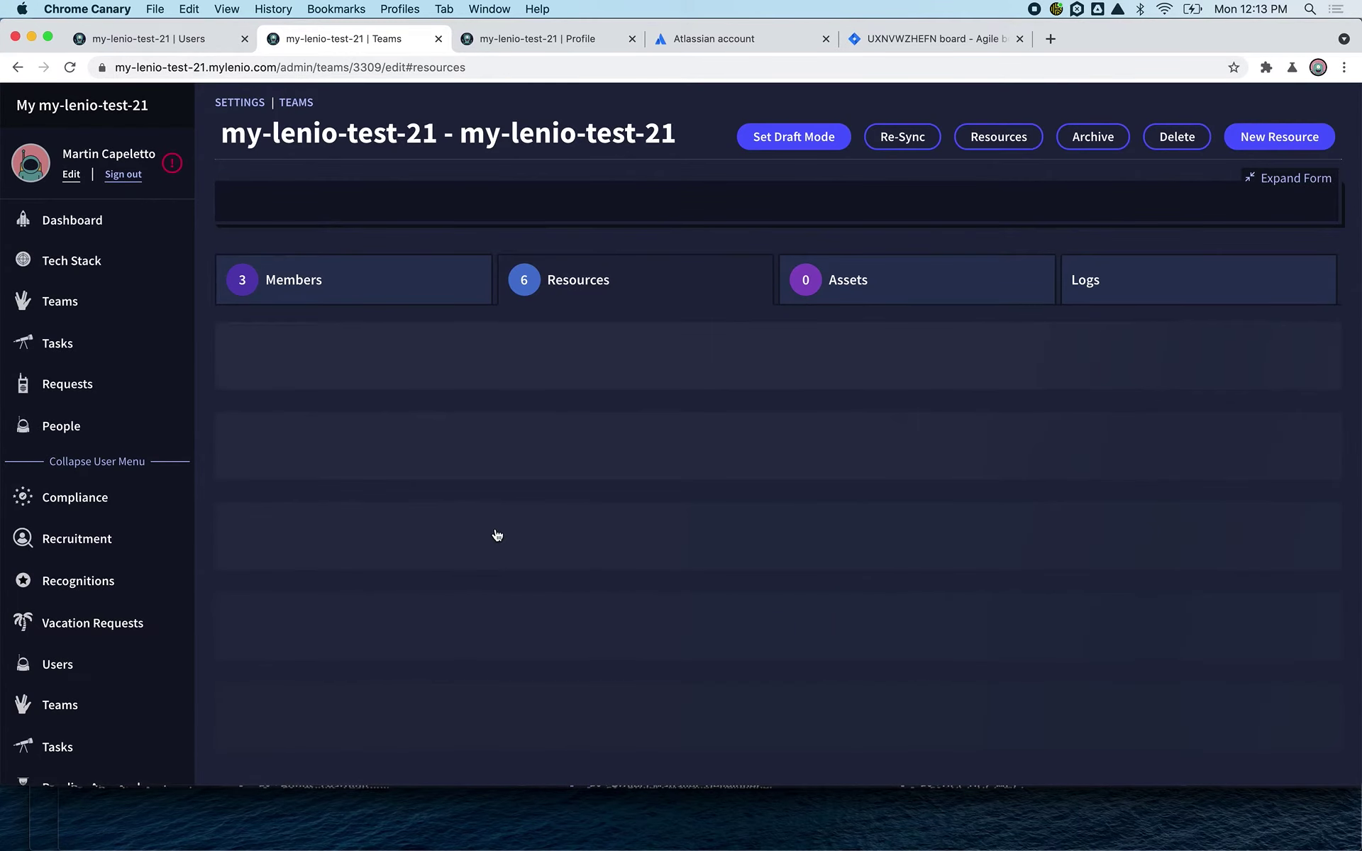
pyautogui.click(501, 539)
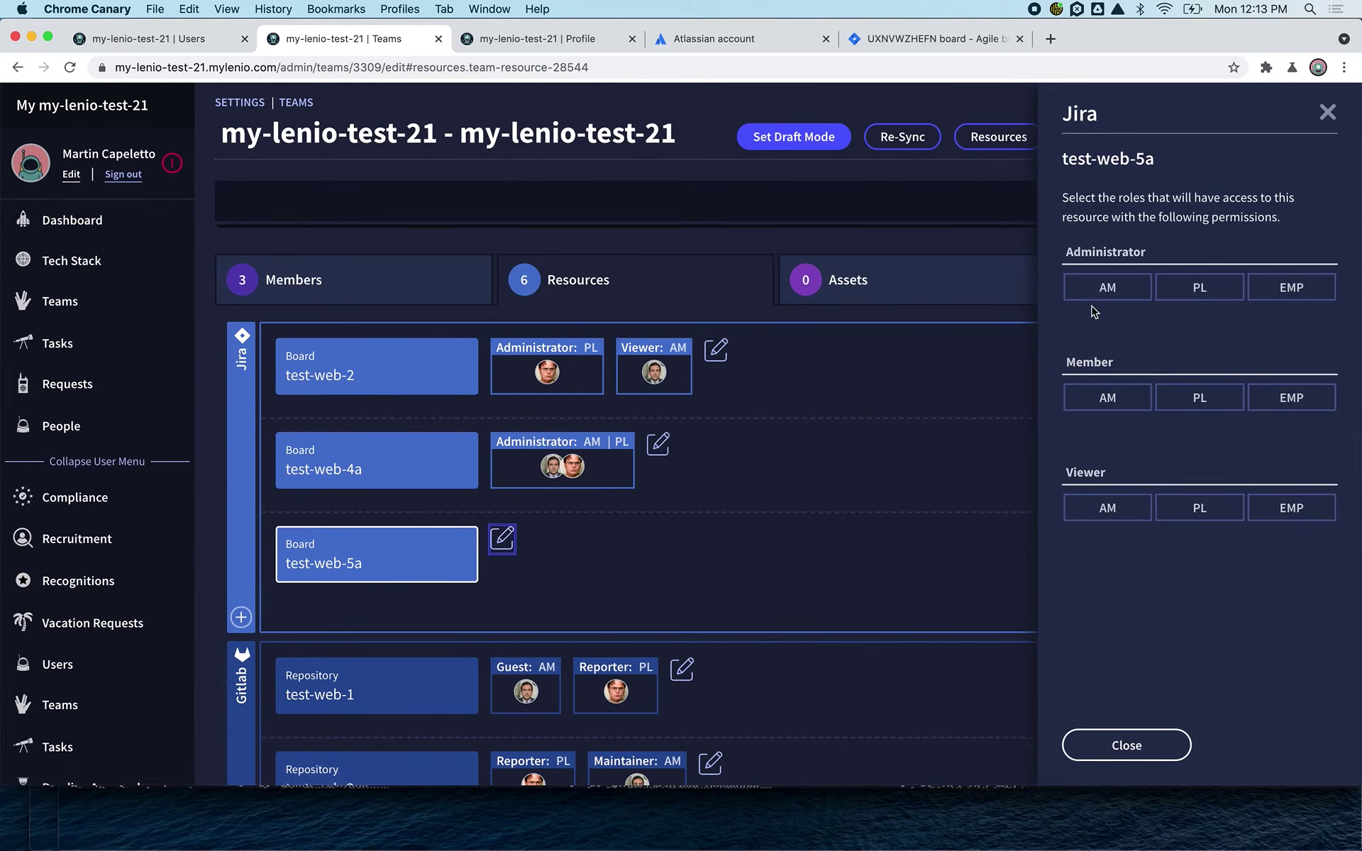
pyautogui.click(1106, 287)
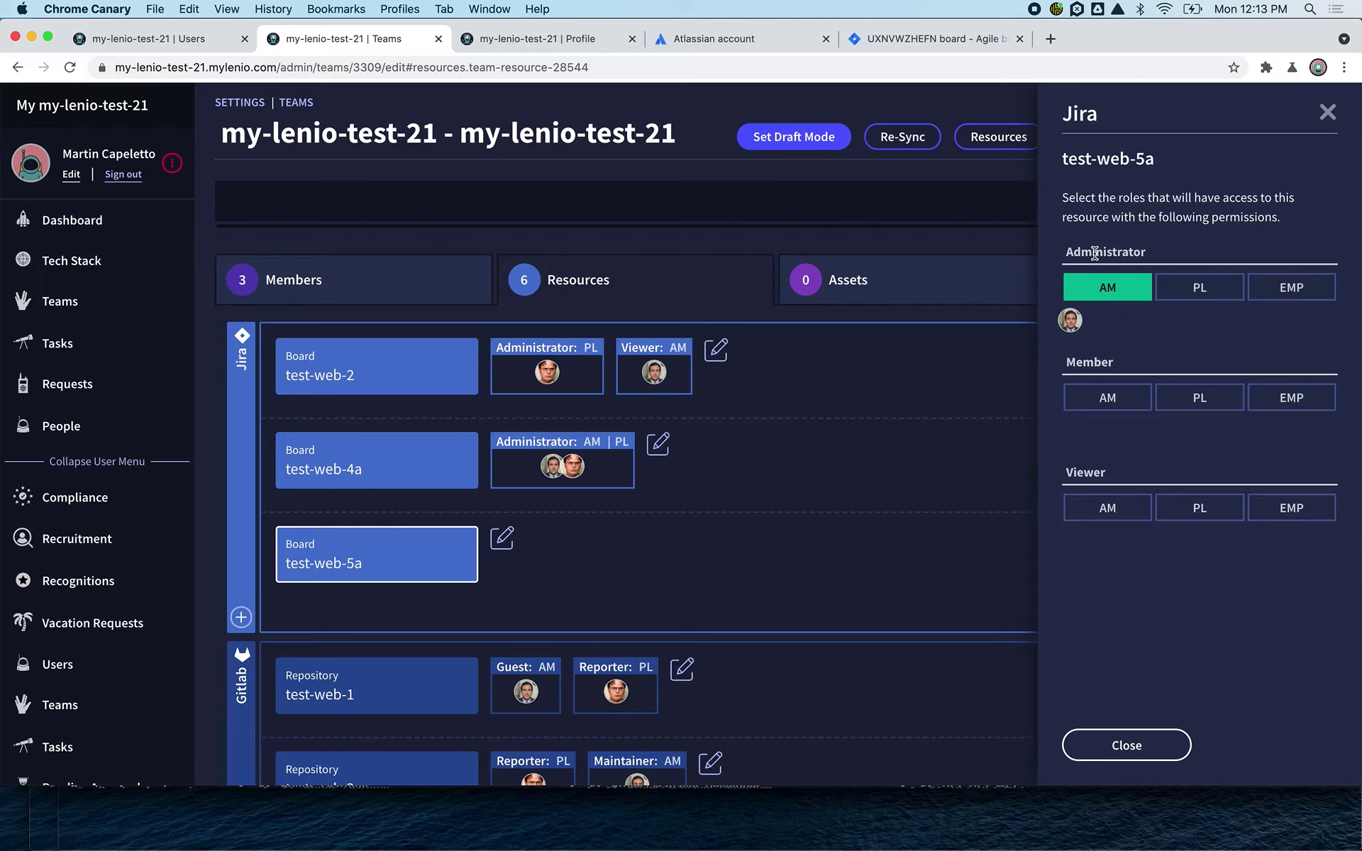
pyautogui.click(1199, 398)
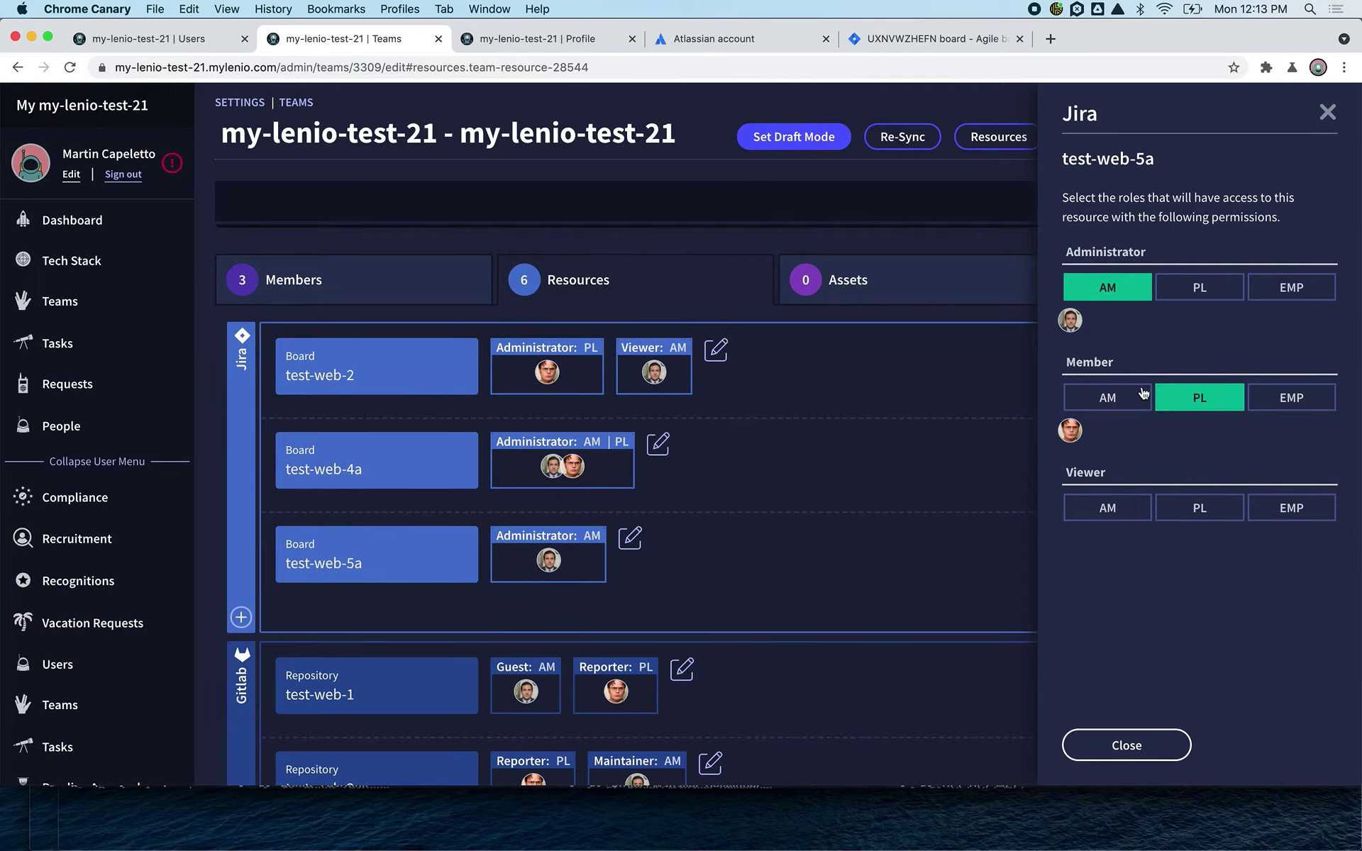
# - Check who currently has access to the test-web-5a project in Jira's project settings
pyautogui.click(931, 41)
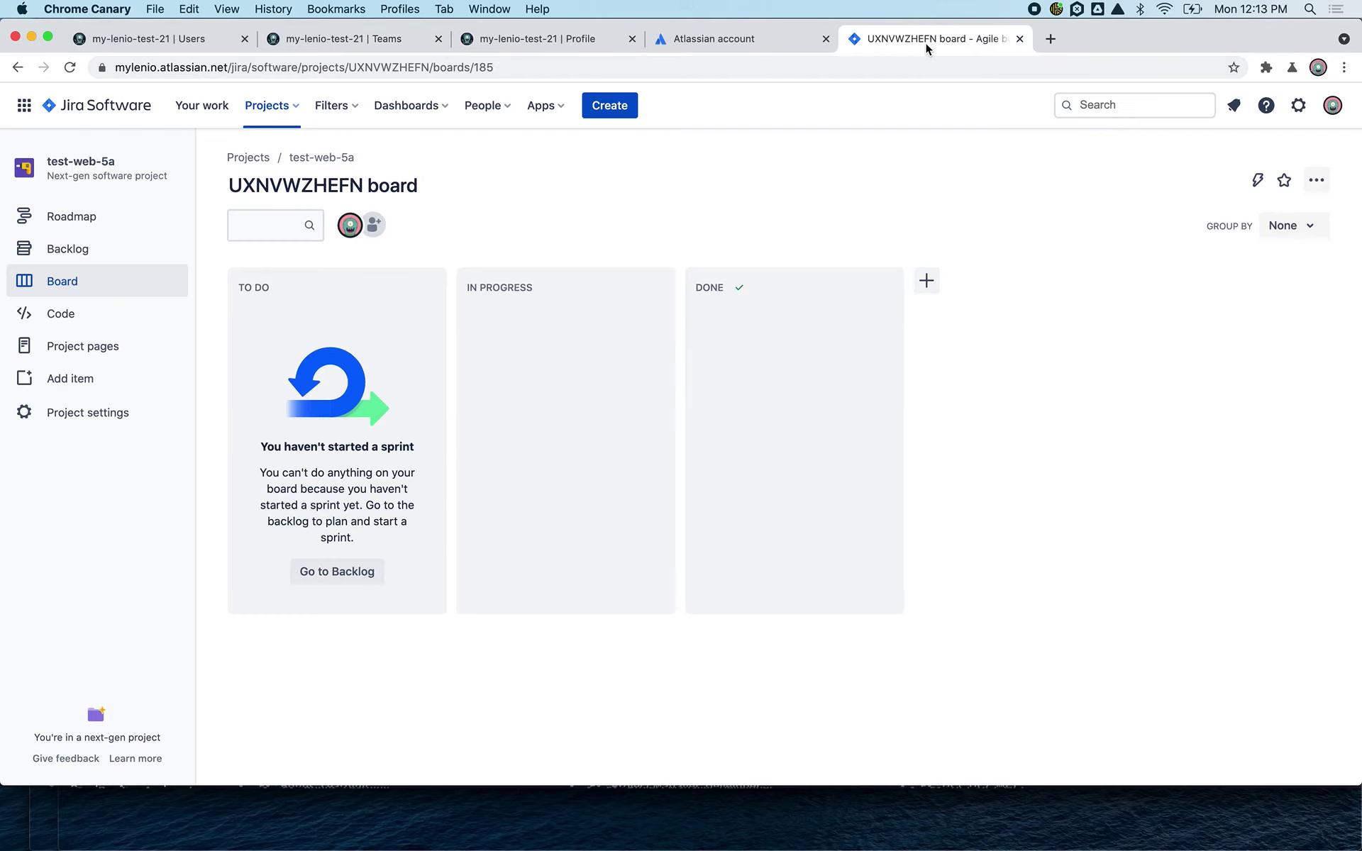
pyautogui.click(107, 419)
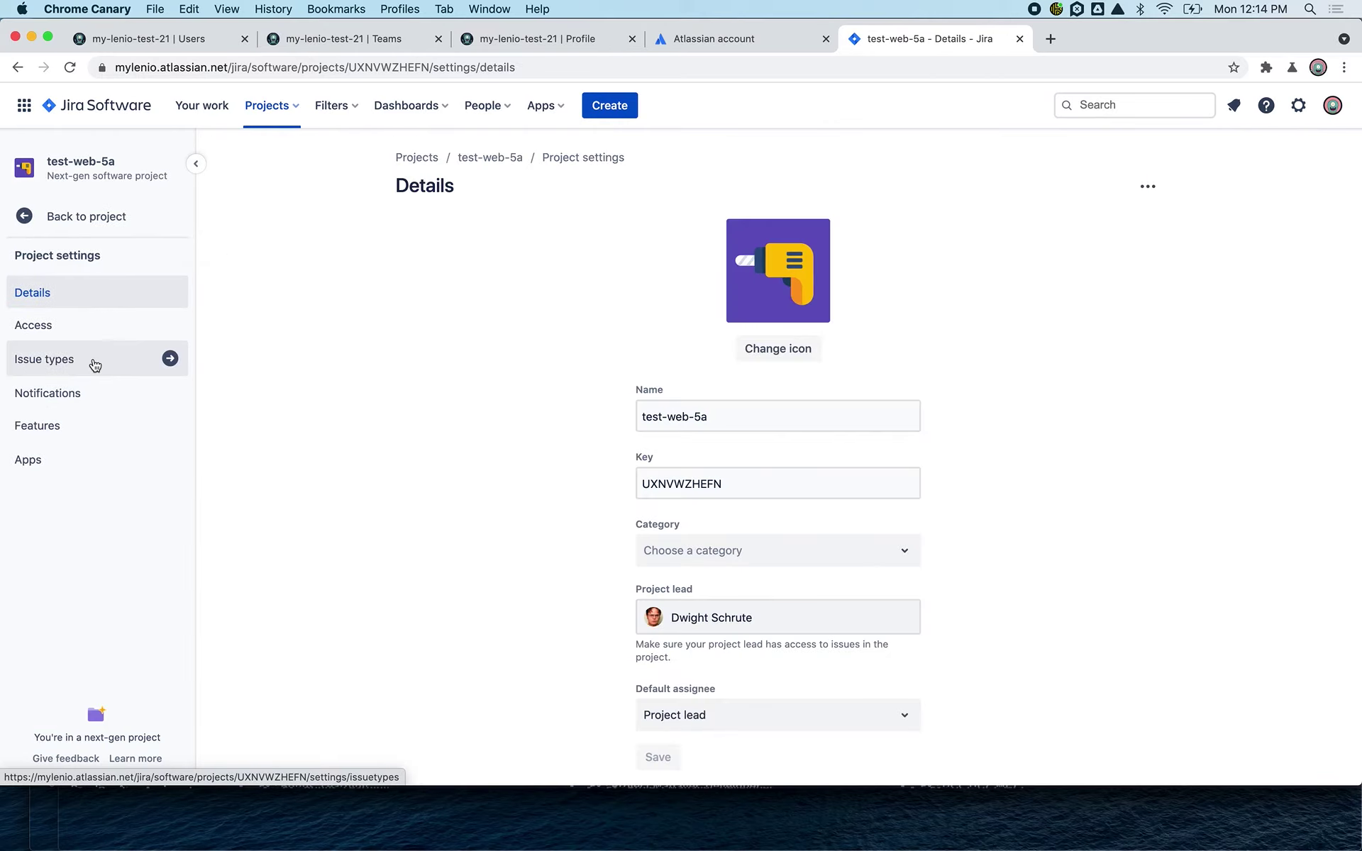
pyautogui.click(73, 313)
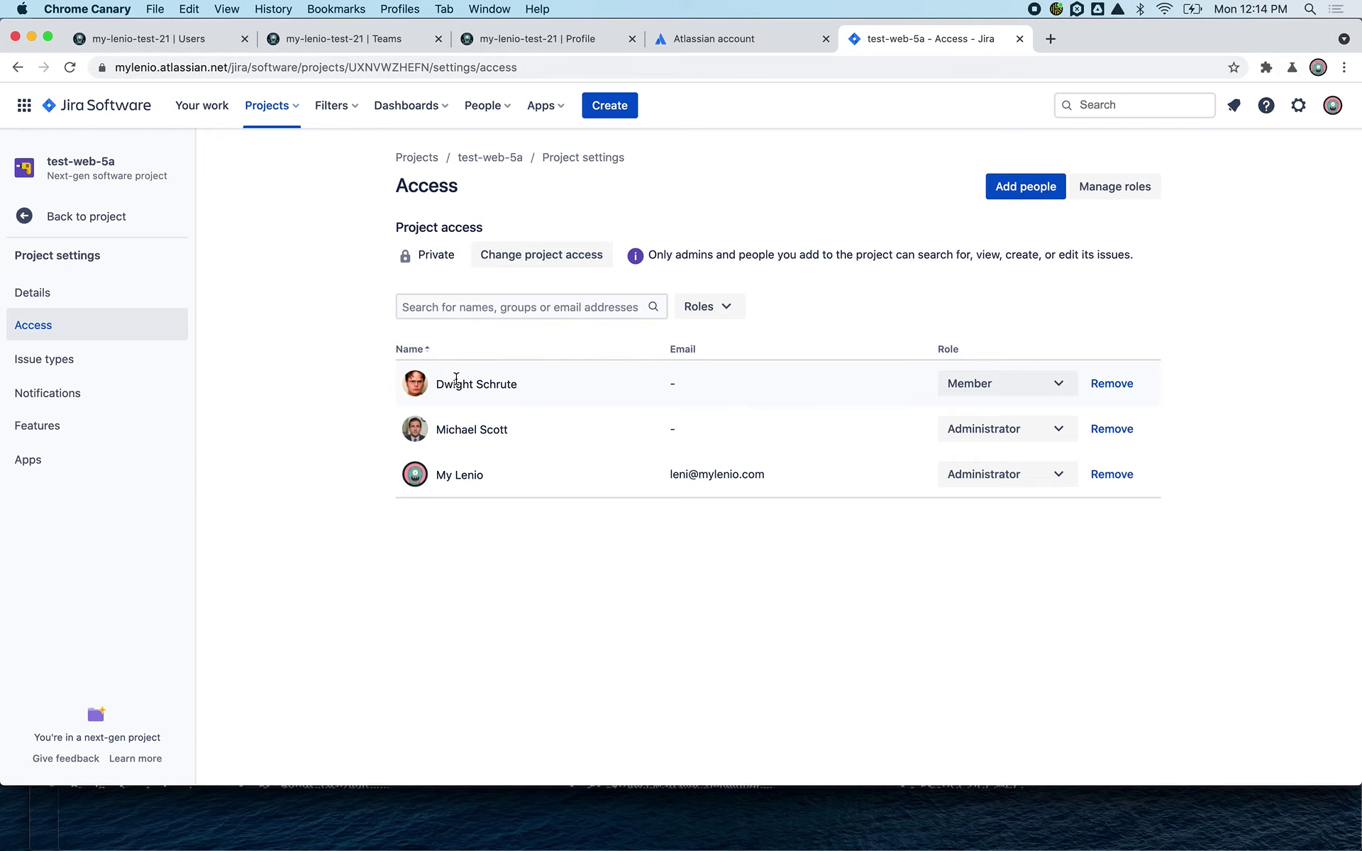
# - Make PL a board Administrator, give AM Viewer access, and remove AM's Administrator role in MyLenio
pyautogui.click(348, 41)
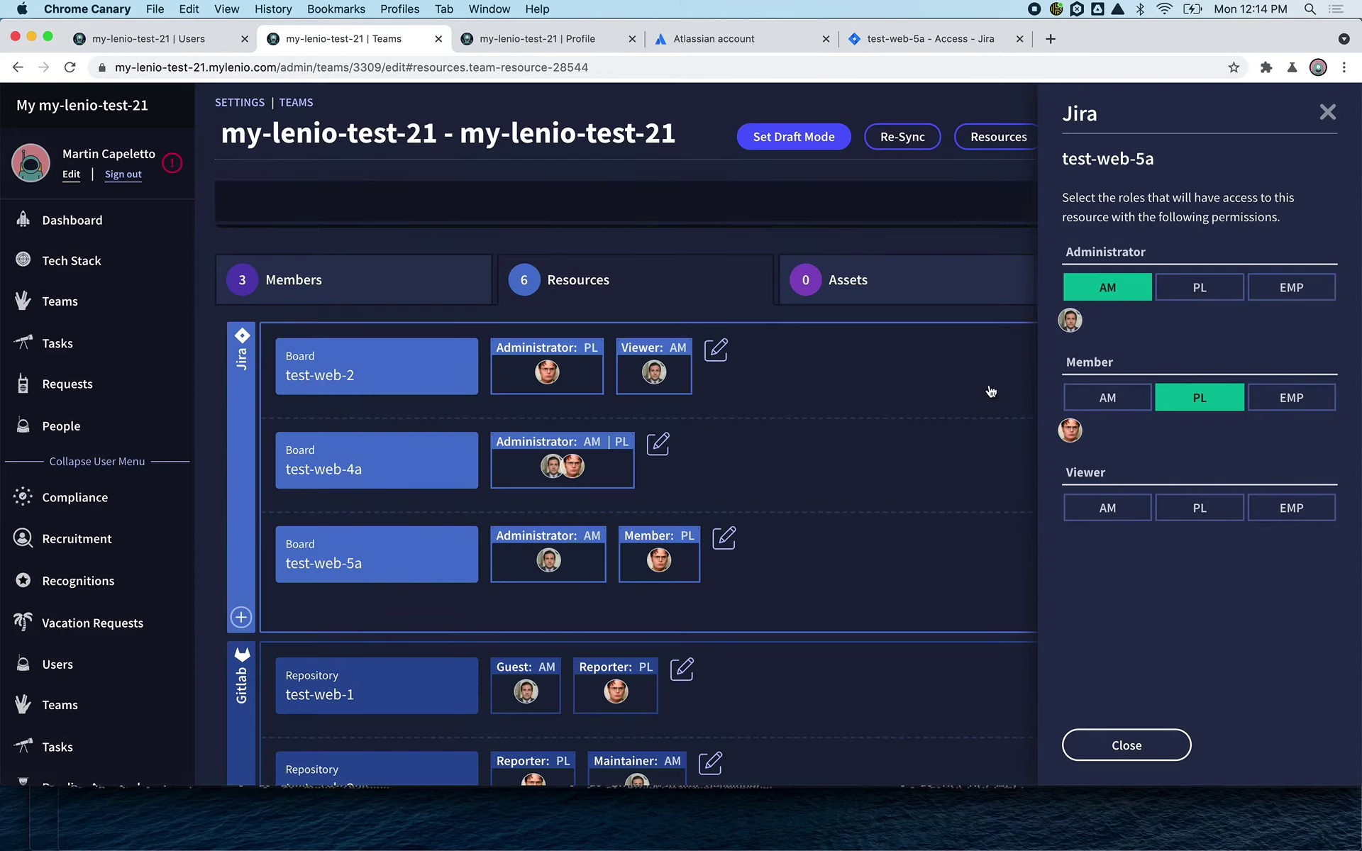
pyautogui.click(1196, 289)
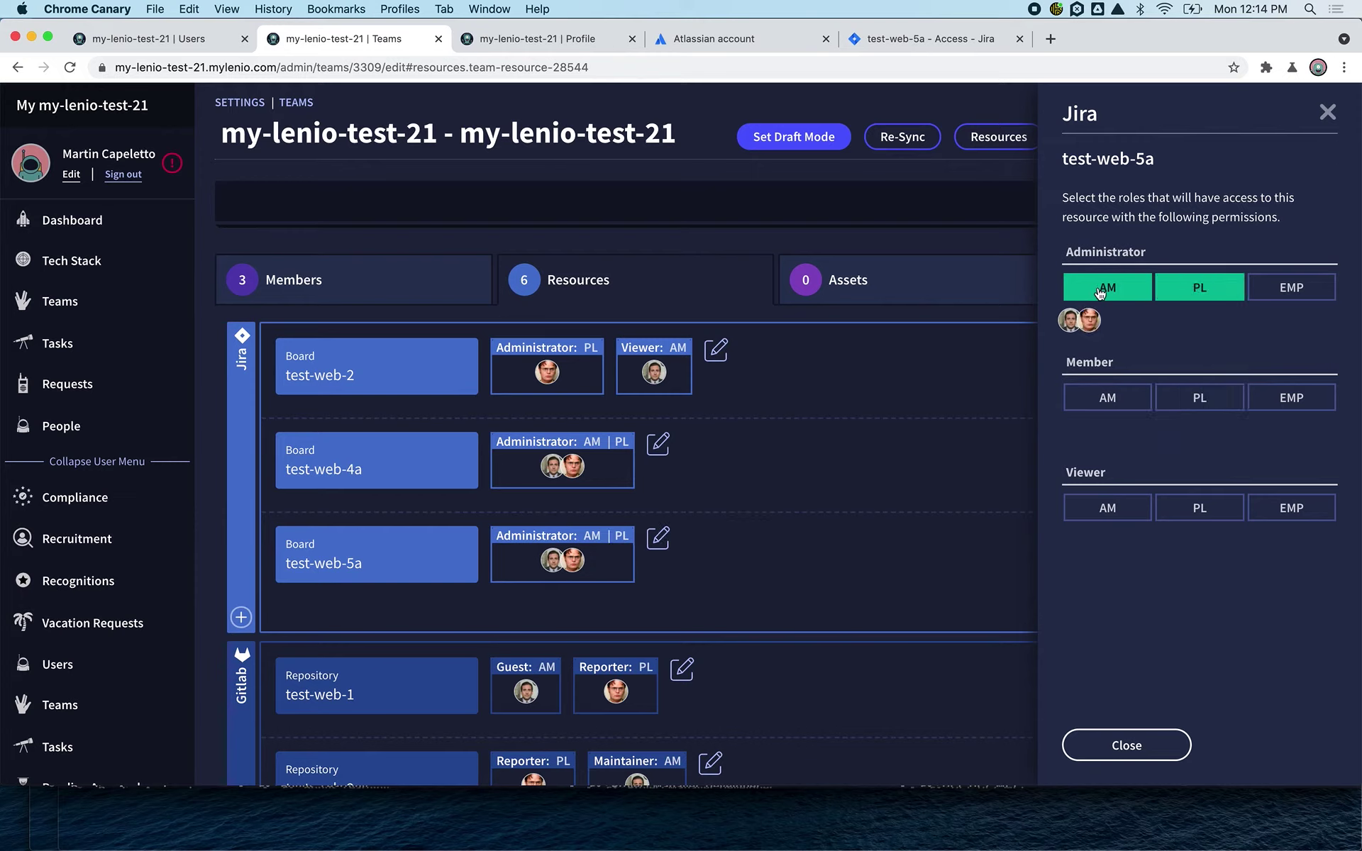
pyautogui.click(1108, 509)
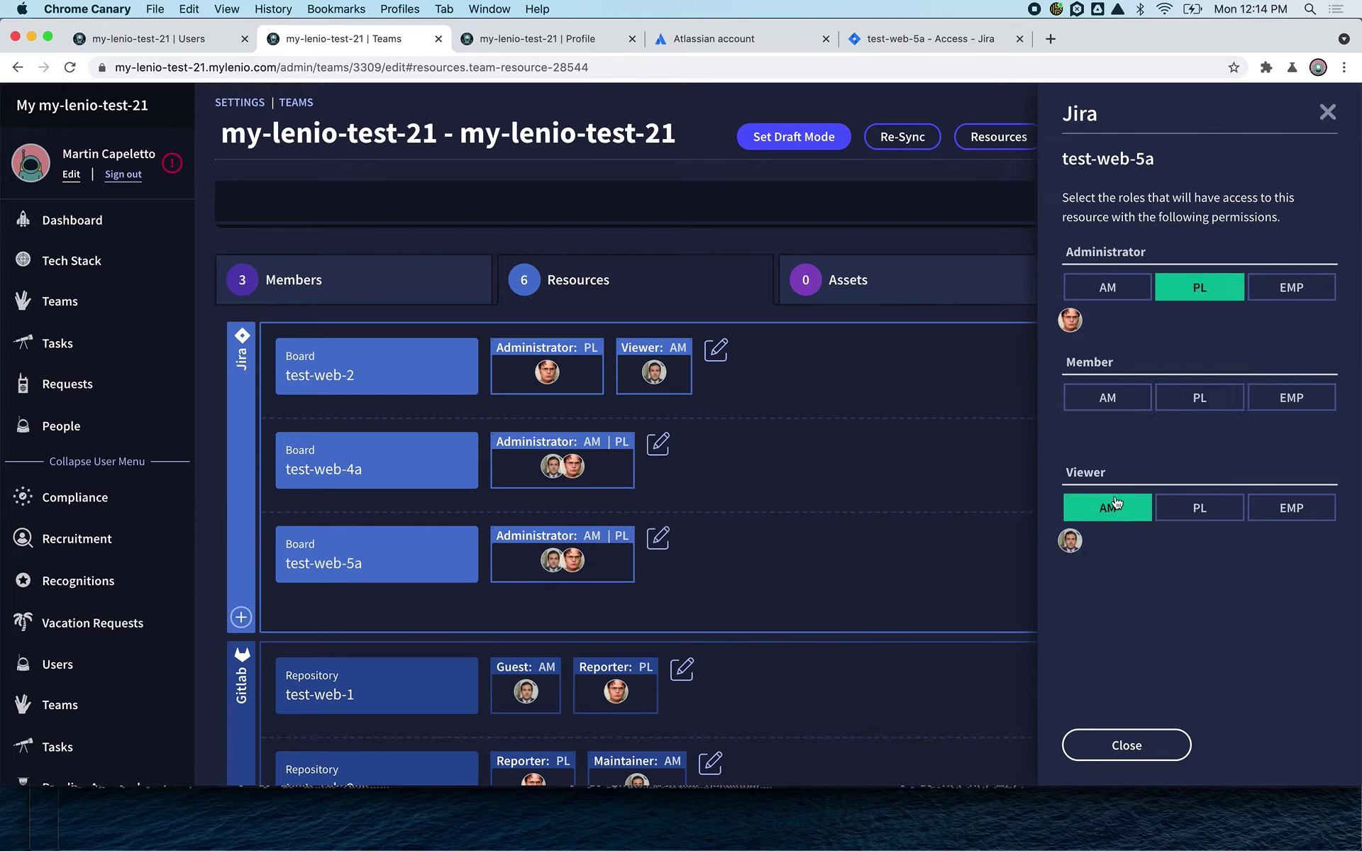
pyautogui.click(886, 44)
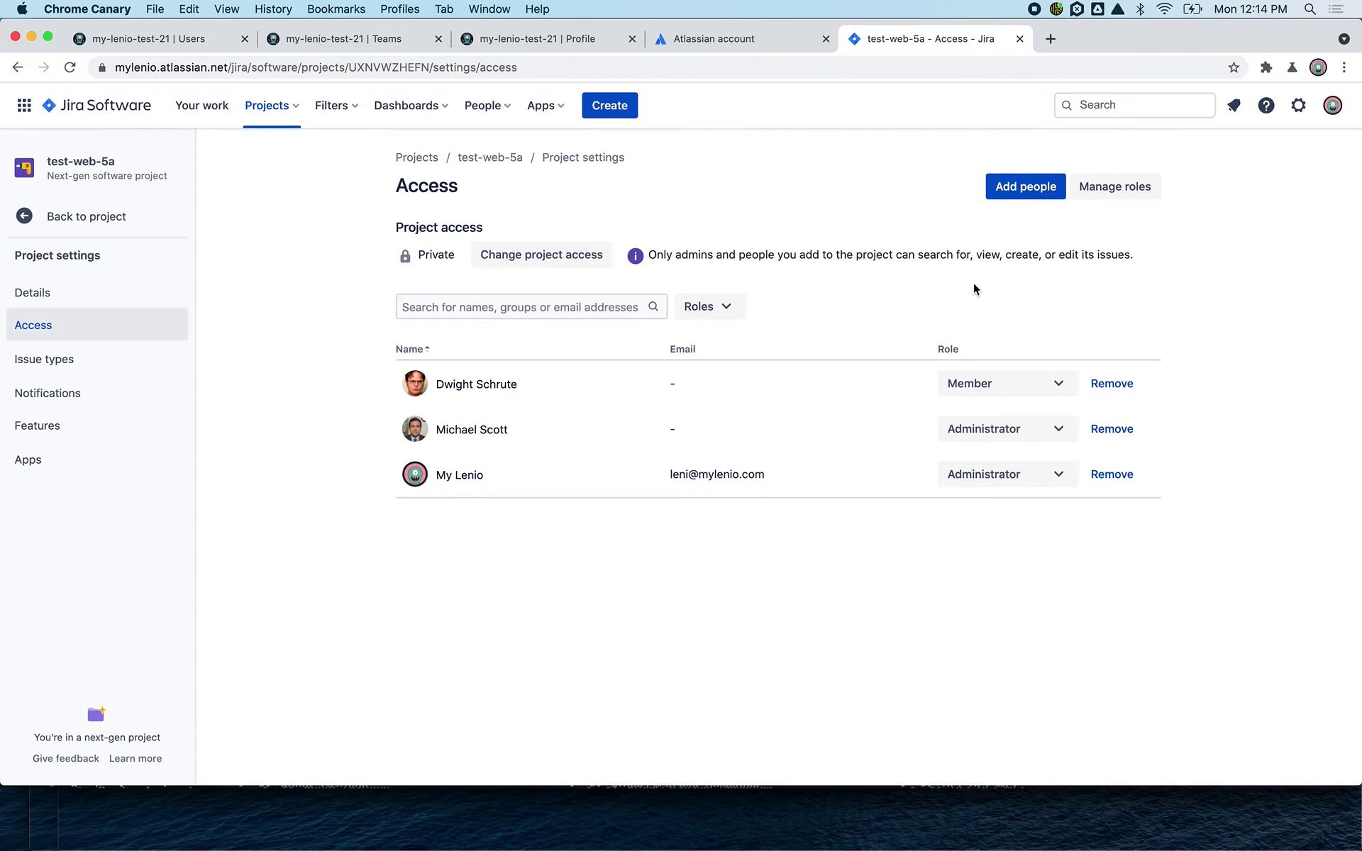
# - Reload the test-web-5a access list to confirm PL is Administrator and AM Viewer, then go back to the team's resource permissions
pyautogui.press('super+r')
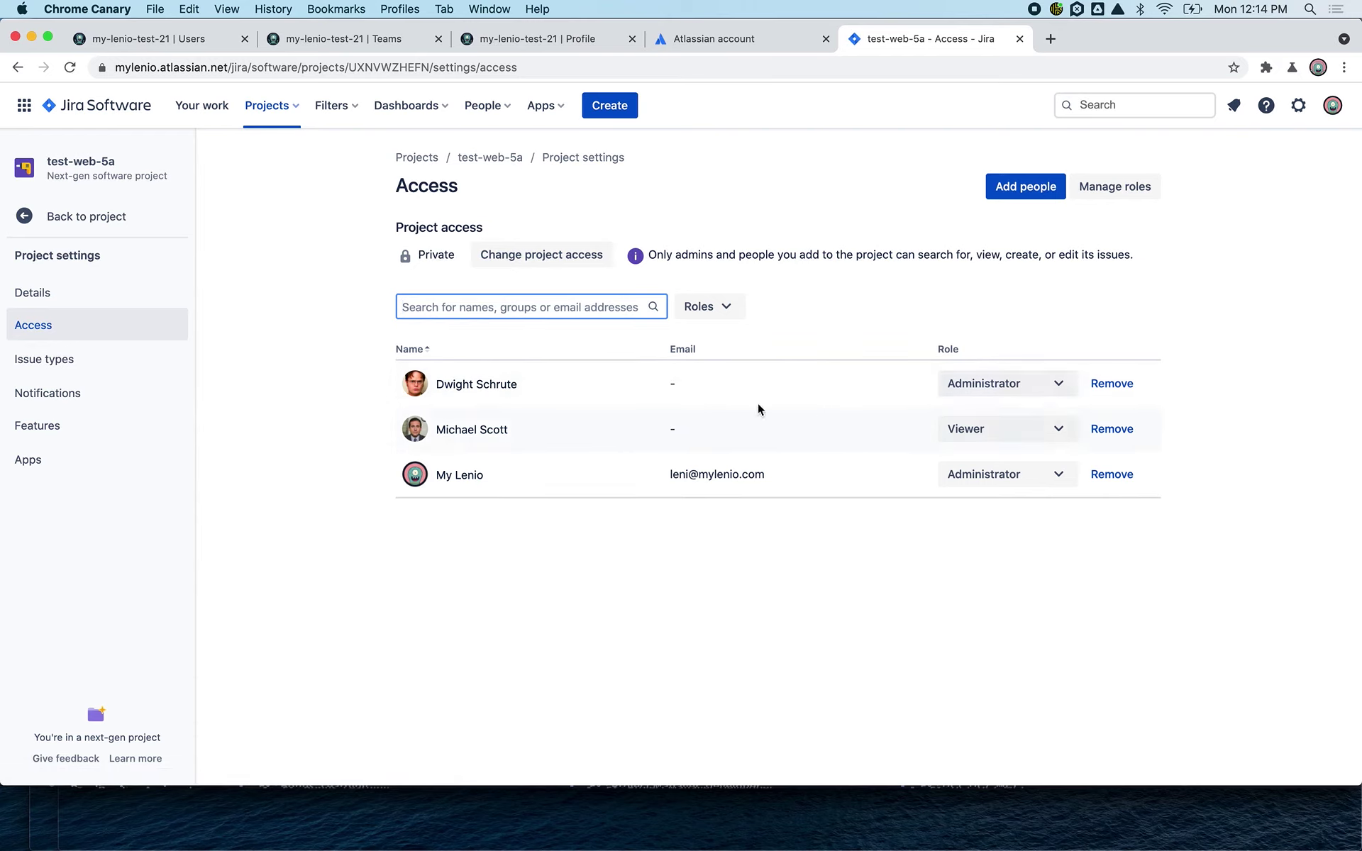
pyautogui.click(340, 38)
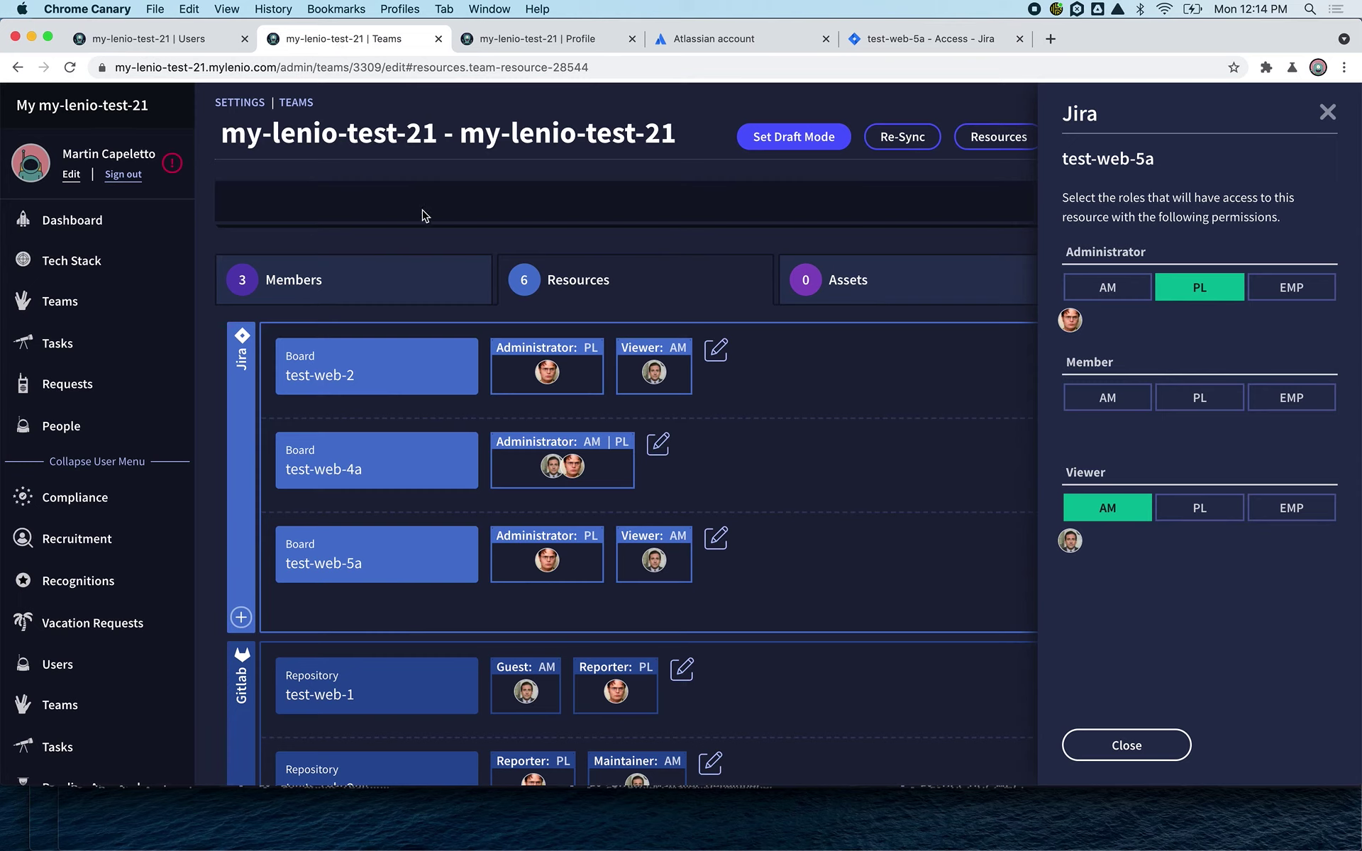